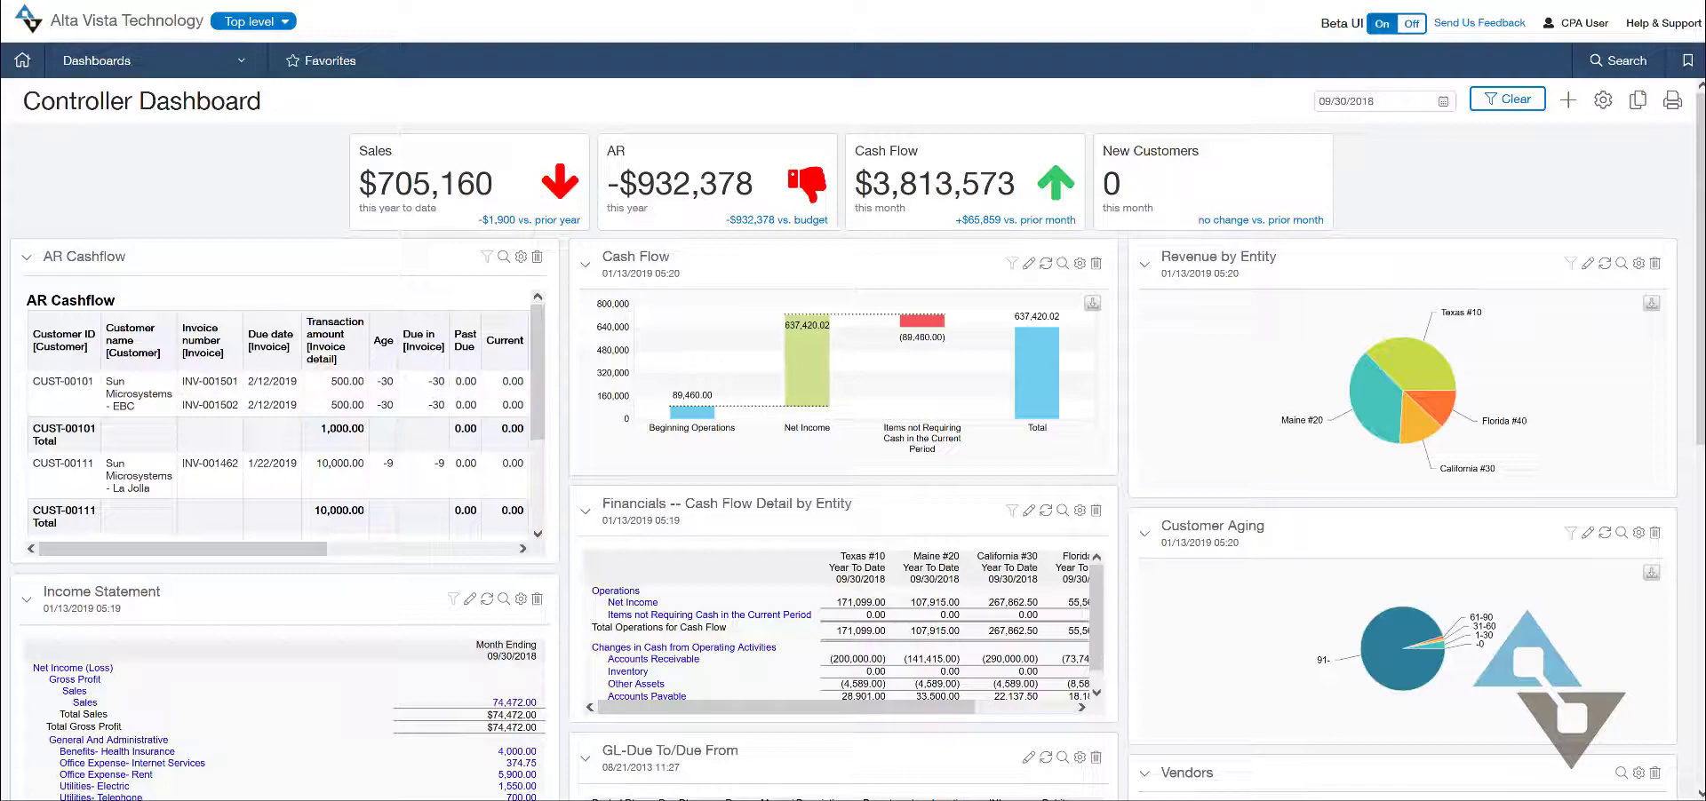
# Step: Go to the Platform Services tools from the main navigation menu to begin a Smart Event
pyautogui.click(96, 60)
pyautogui.click(176, 379)
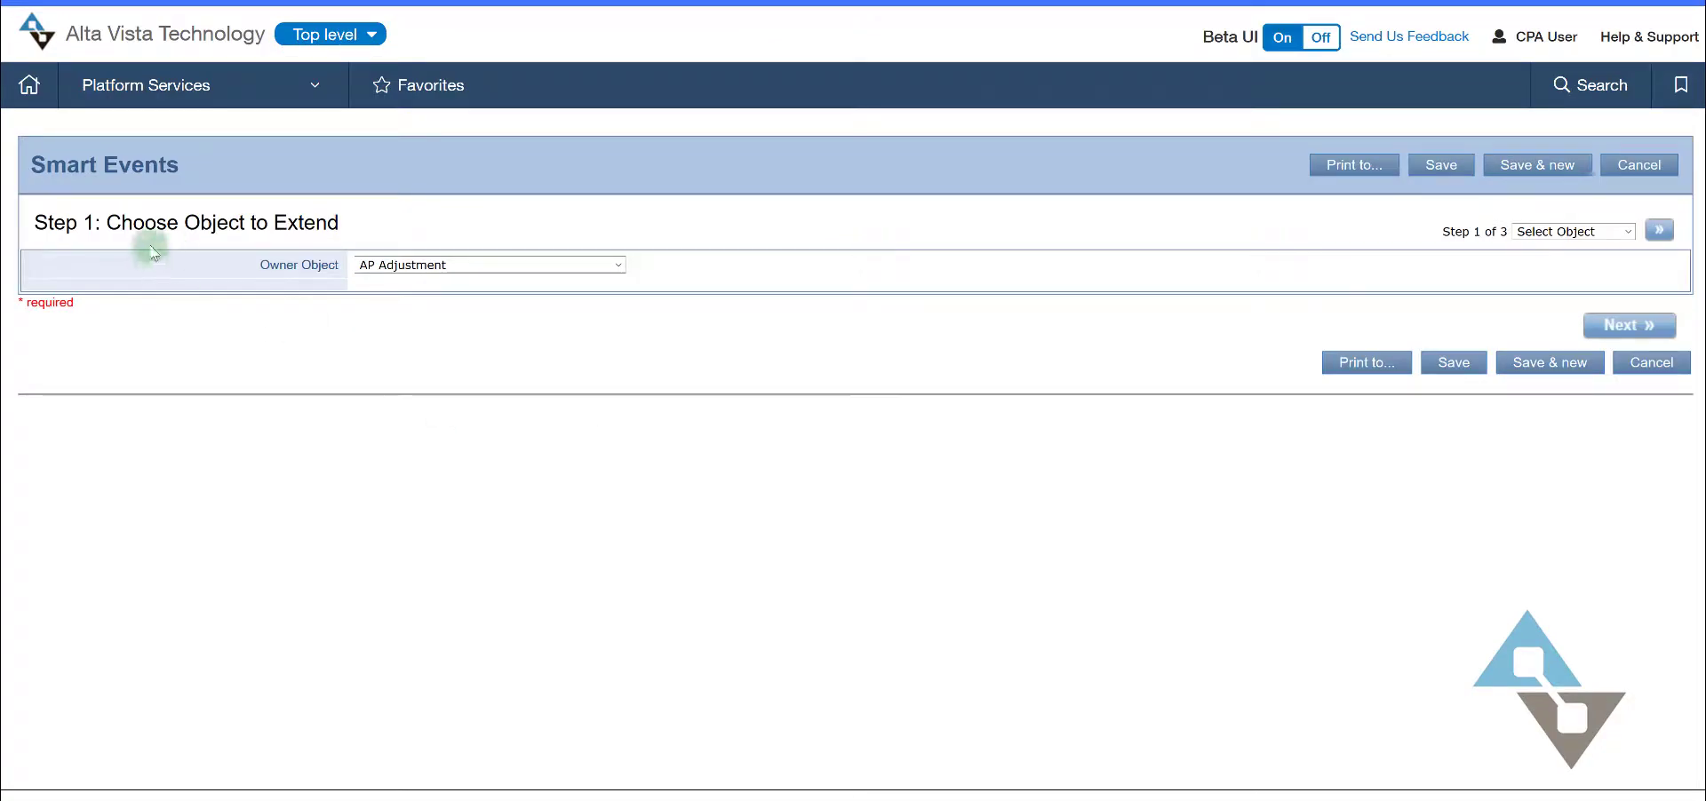
# Step: Choose Invoice as the Smart Event's owner object and continue to Step 2
pyautogui.click(619, 265)
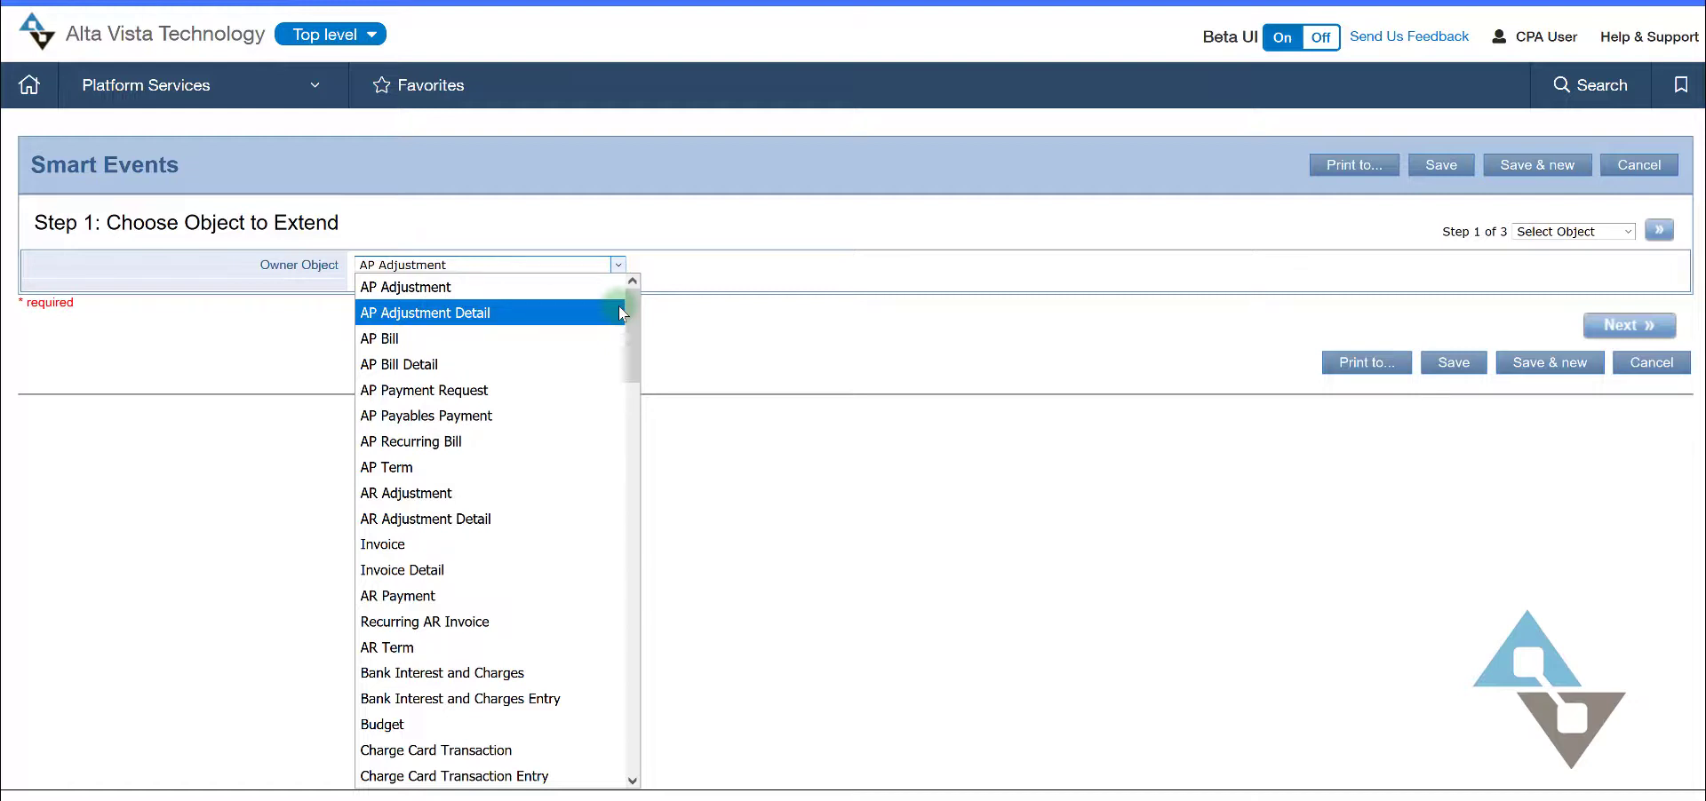
pyautogui.click(398, 546)
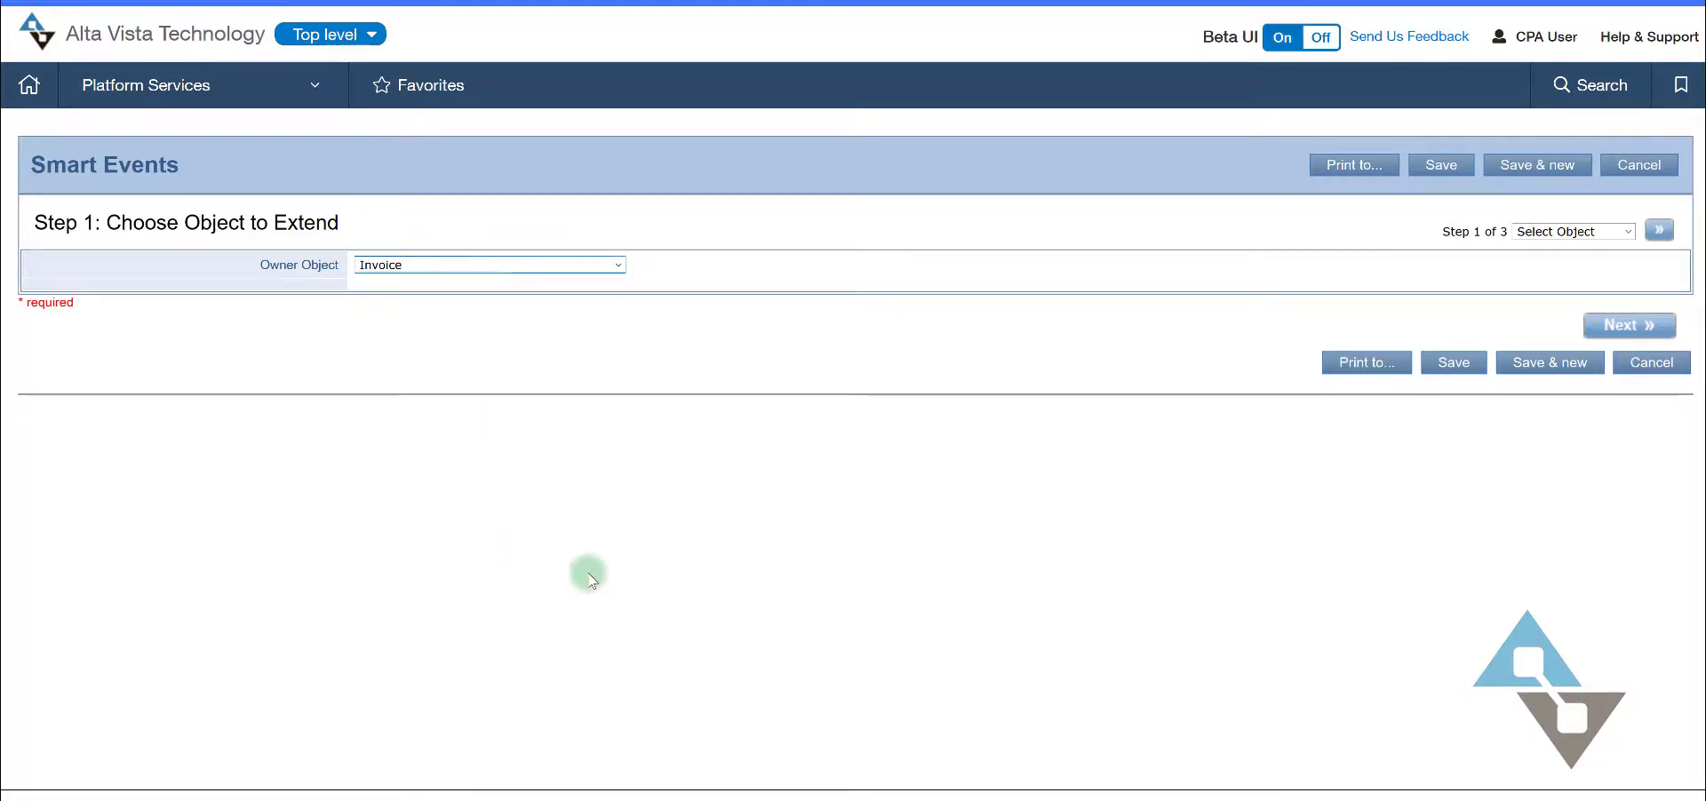
pyautogui.click(1610, 328)
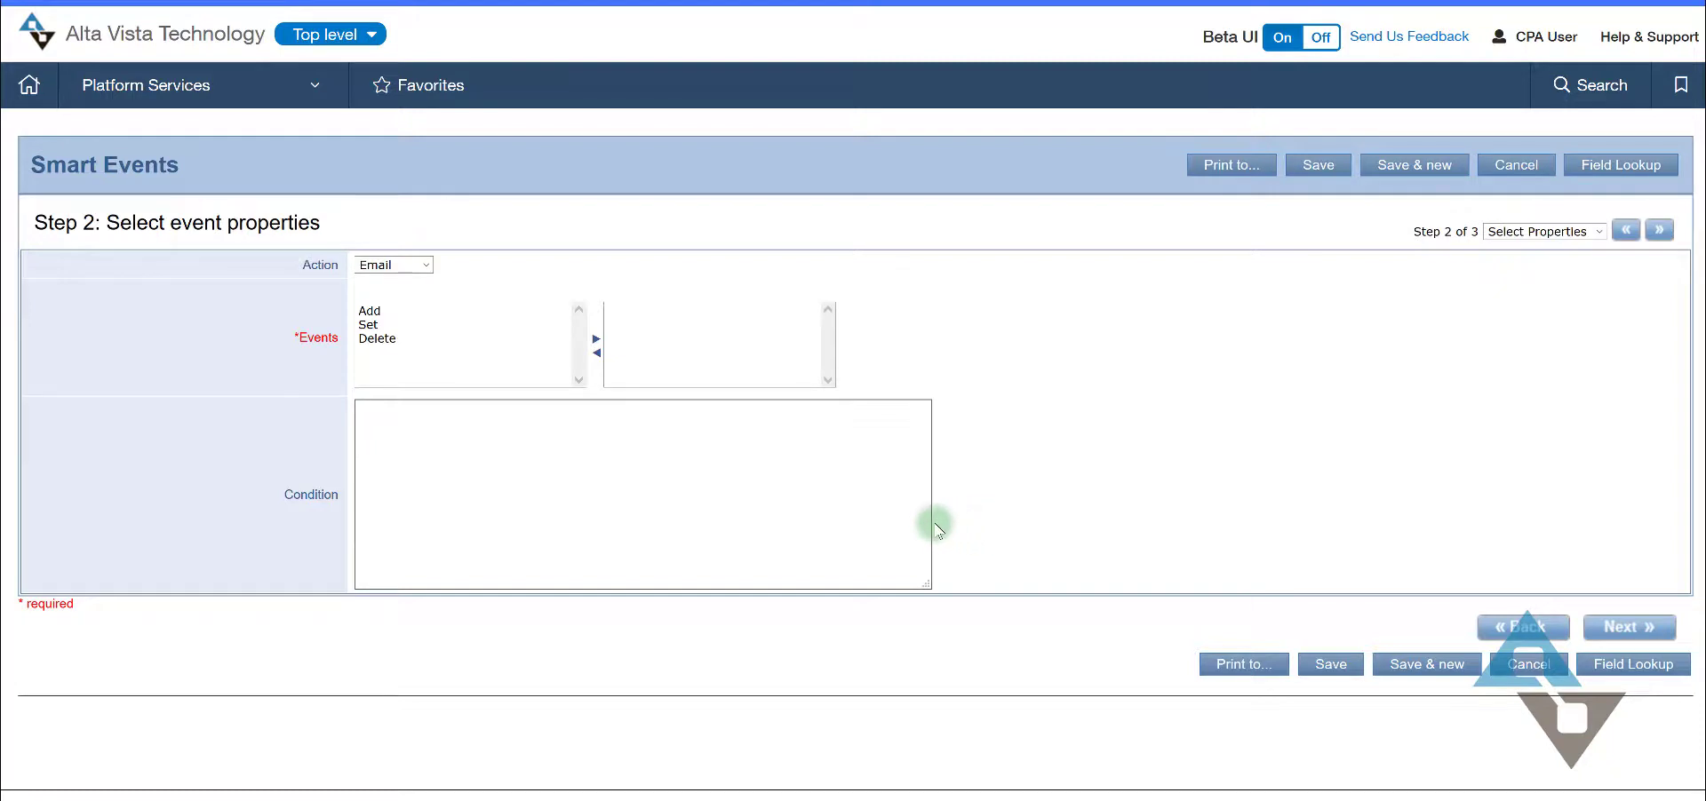
# Step: Keep Email as the action and move Add into the chosen triggering events
pyautogui.click(670, 479)
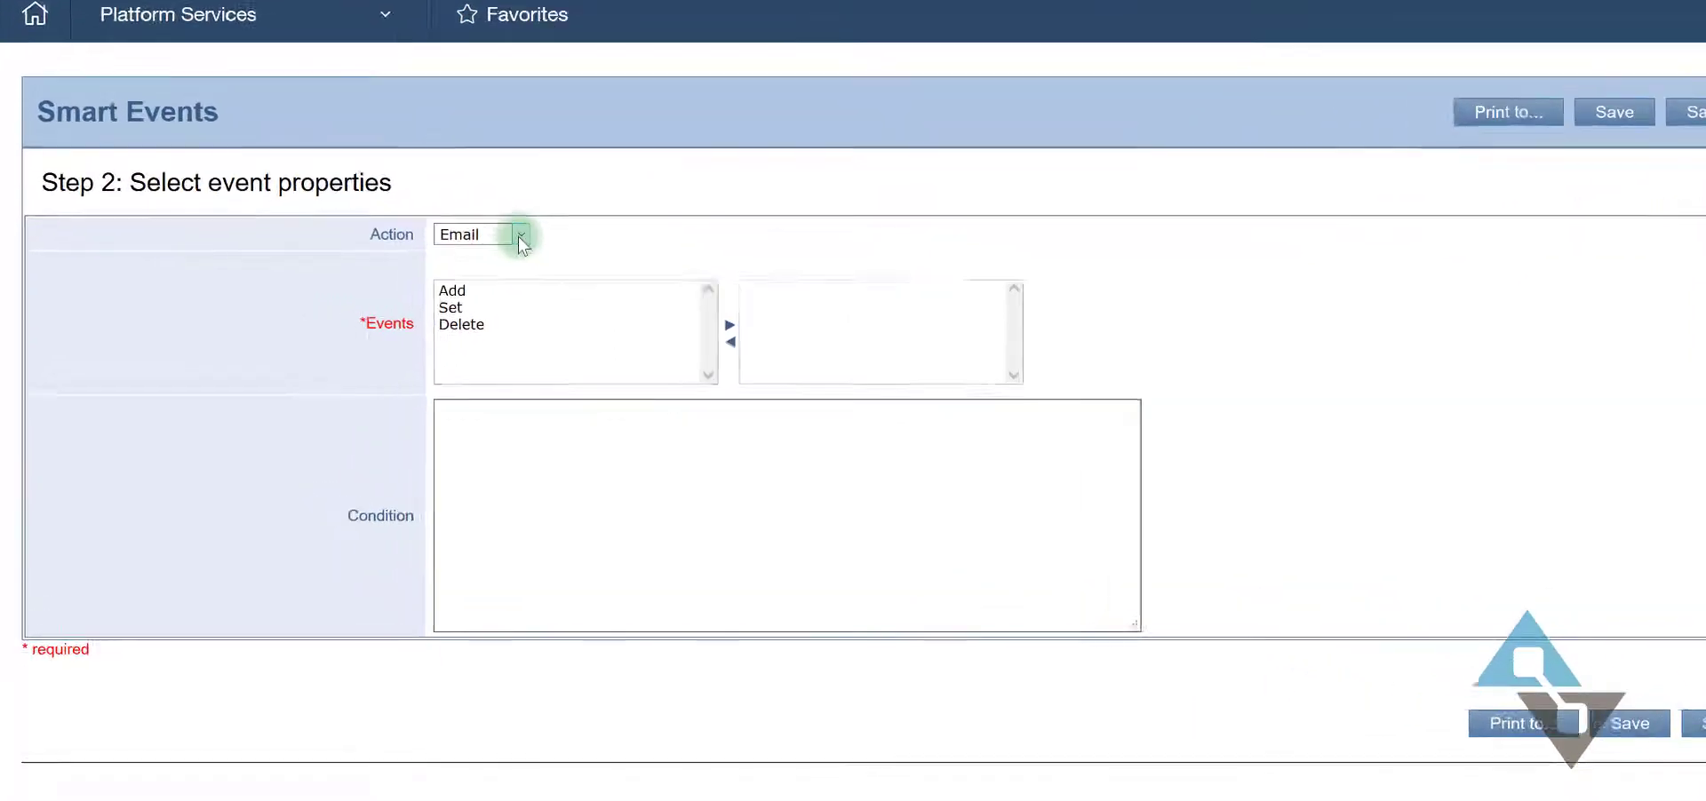
pyautogui.click(520, 235)
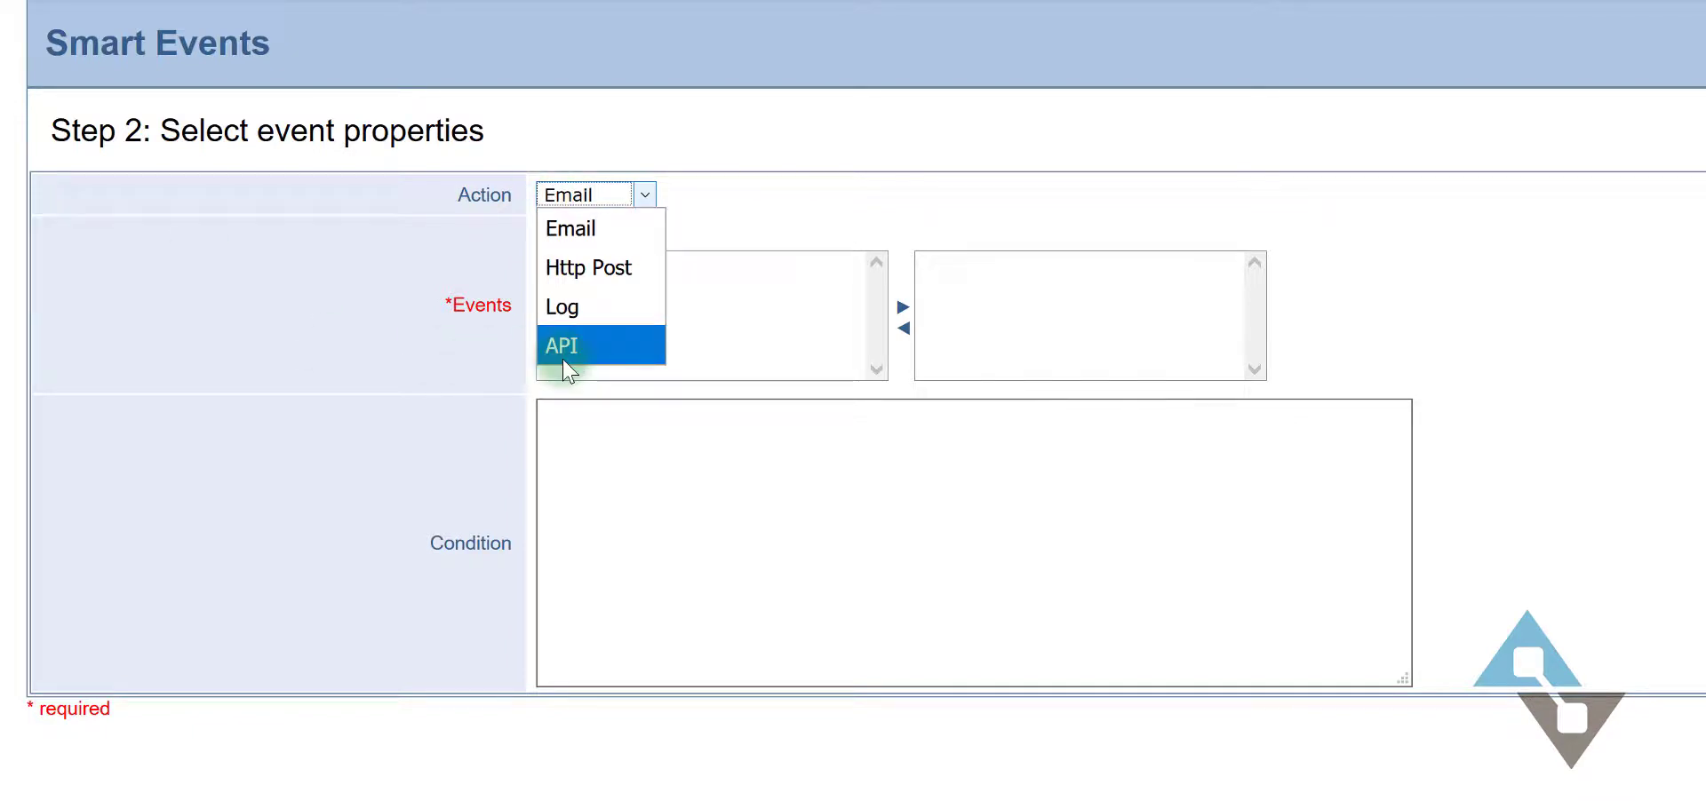
pyautogui.click(569, 229)
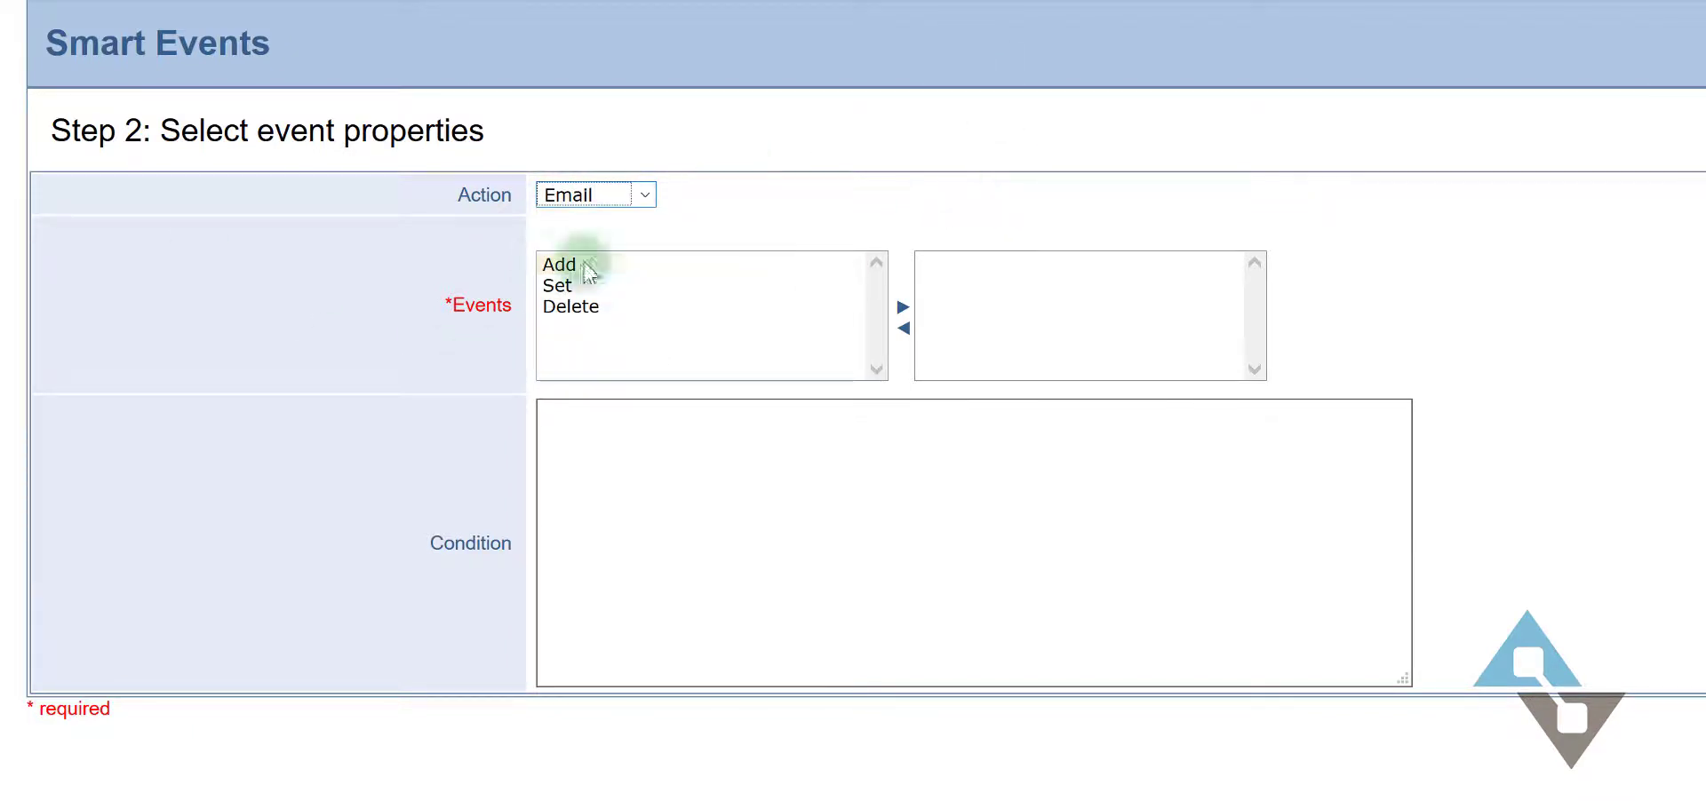
pyautogui.click(585, 266)
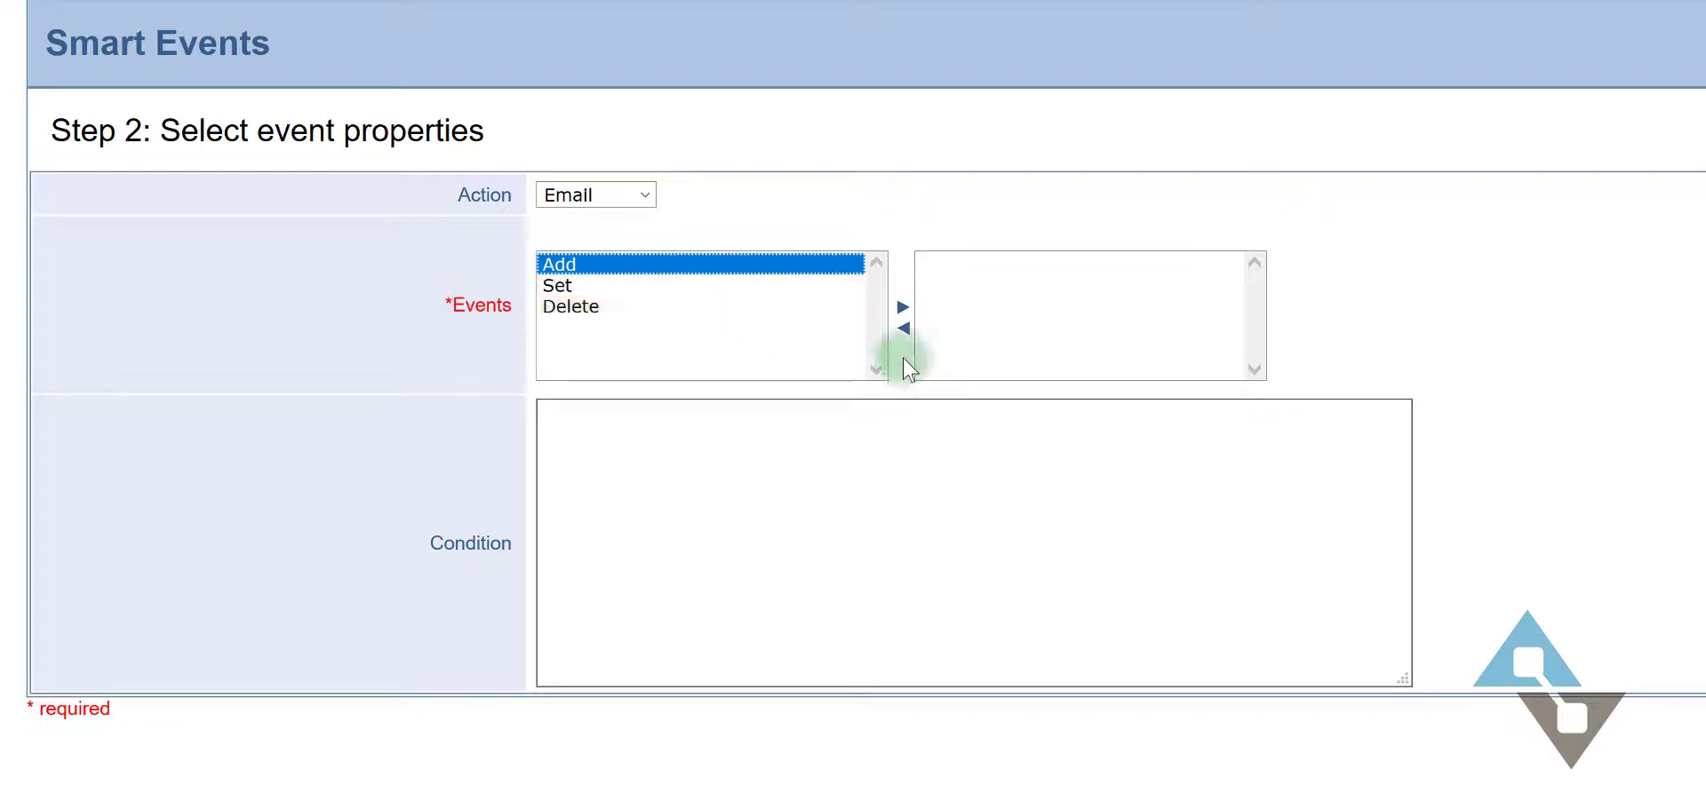
pyautogui.click(903, 309)
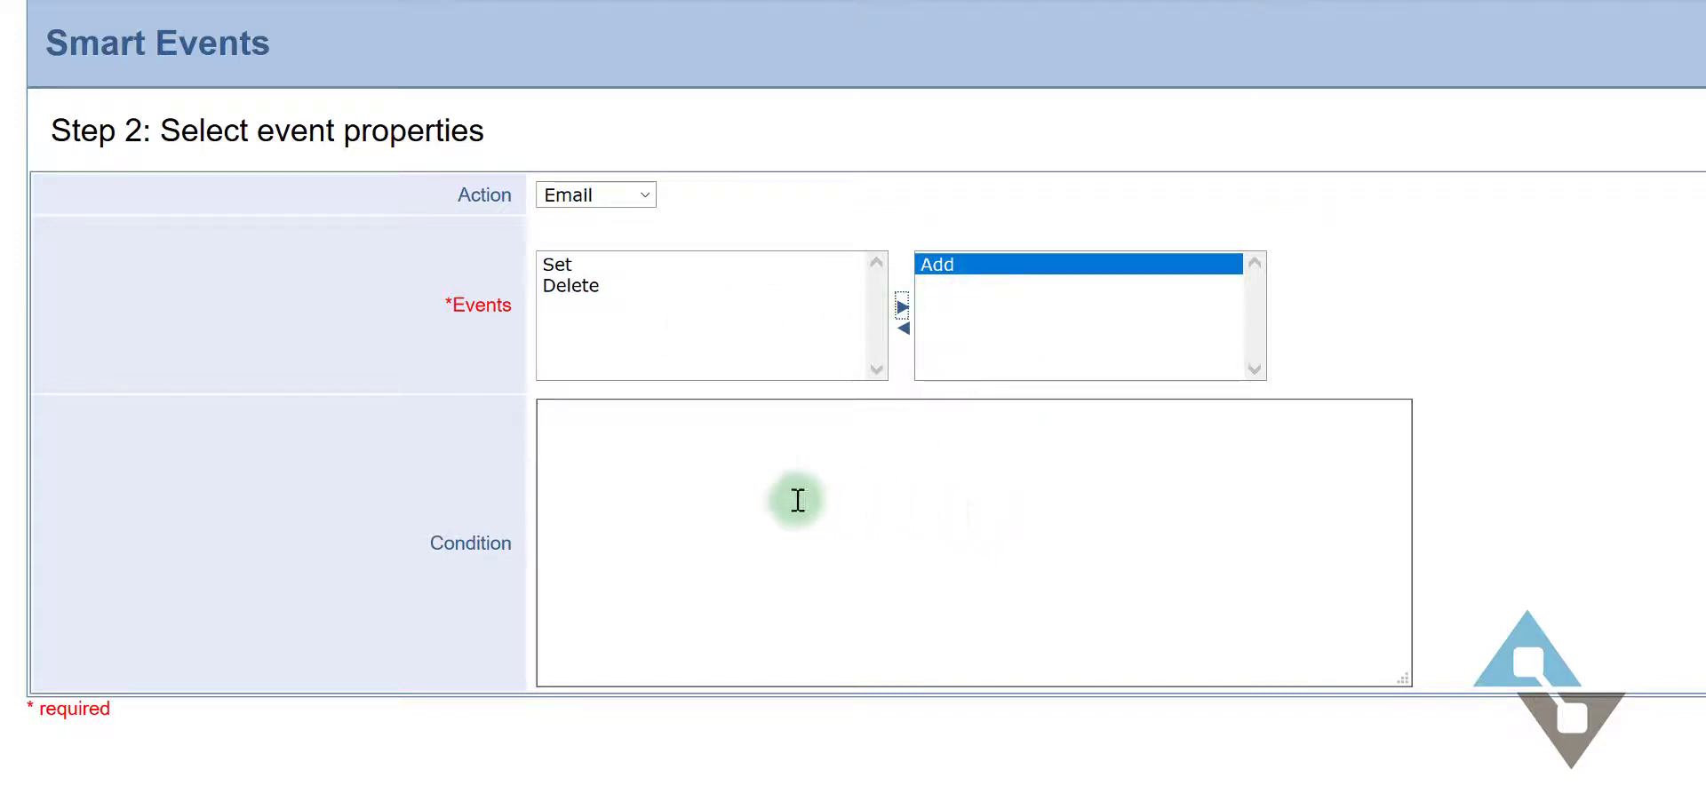
pyautogui.click(631, 448)
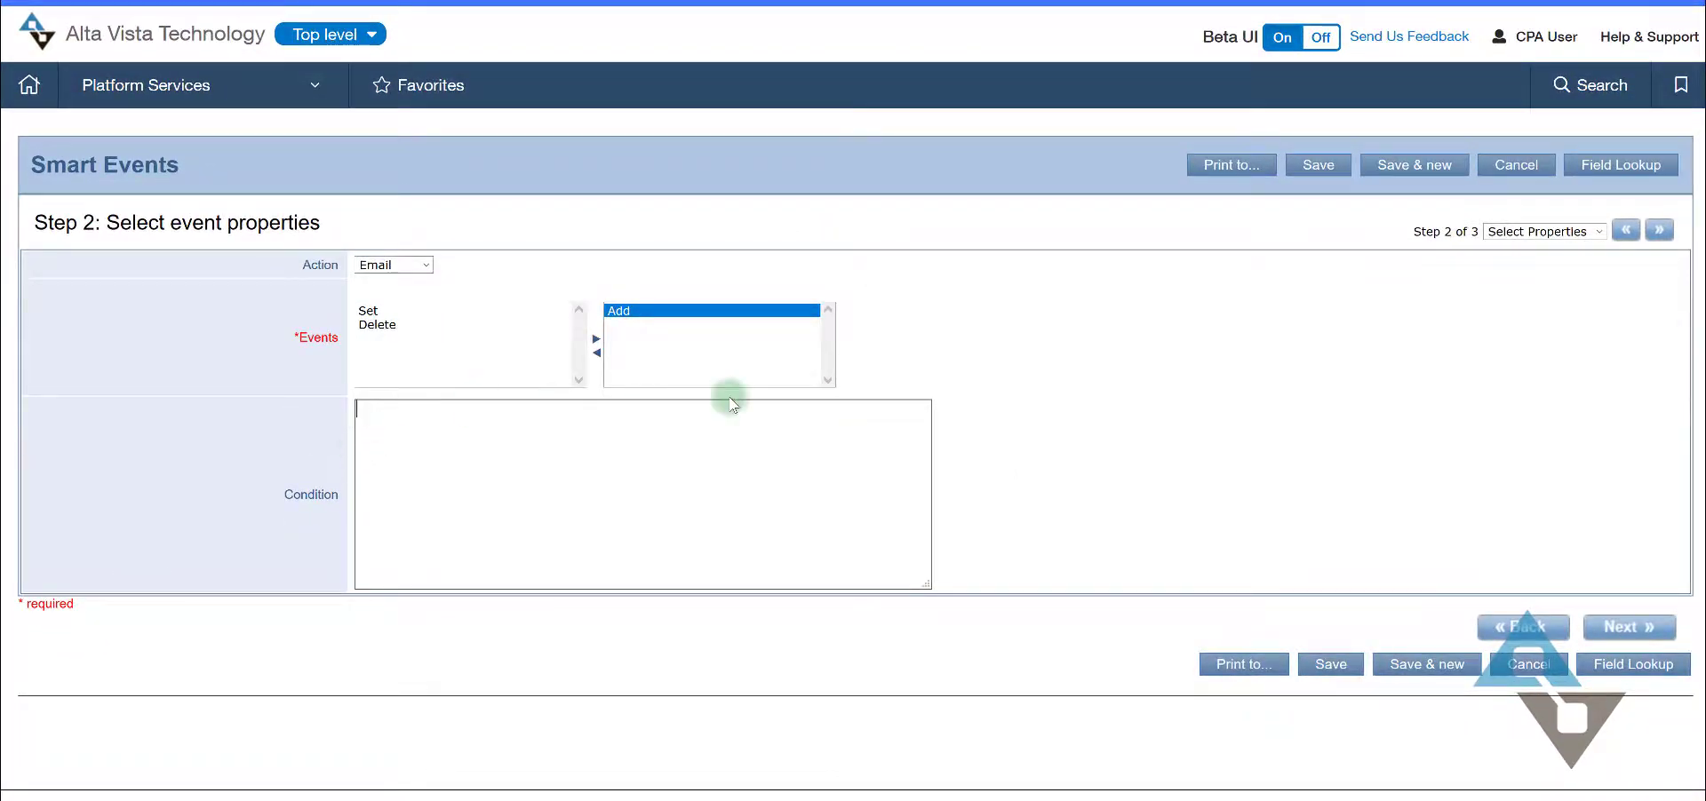
# Step: Insert the Bill to Contact > Mail Address > State/province merge field into the condition
pyautogui.click(1606, 168)
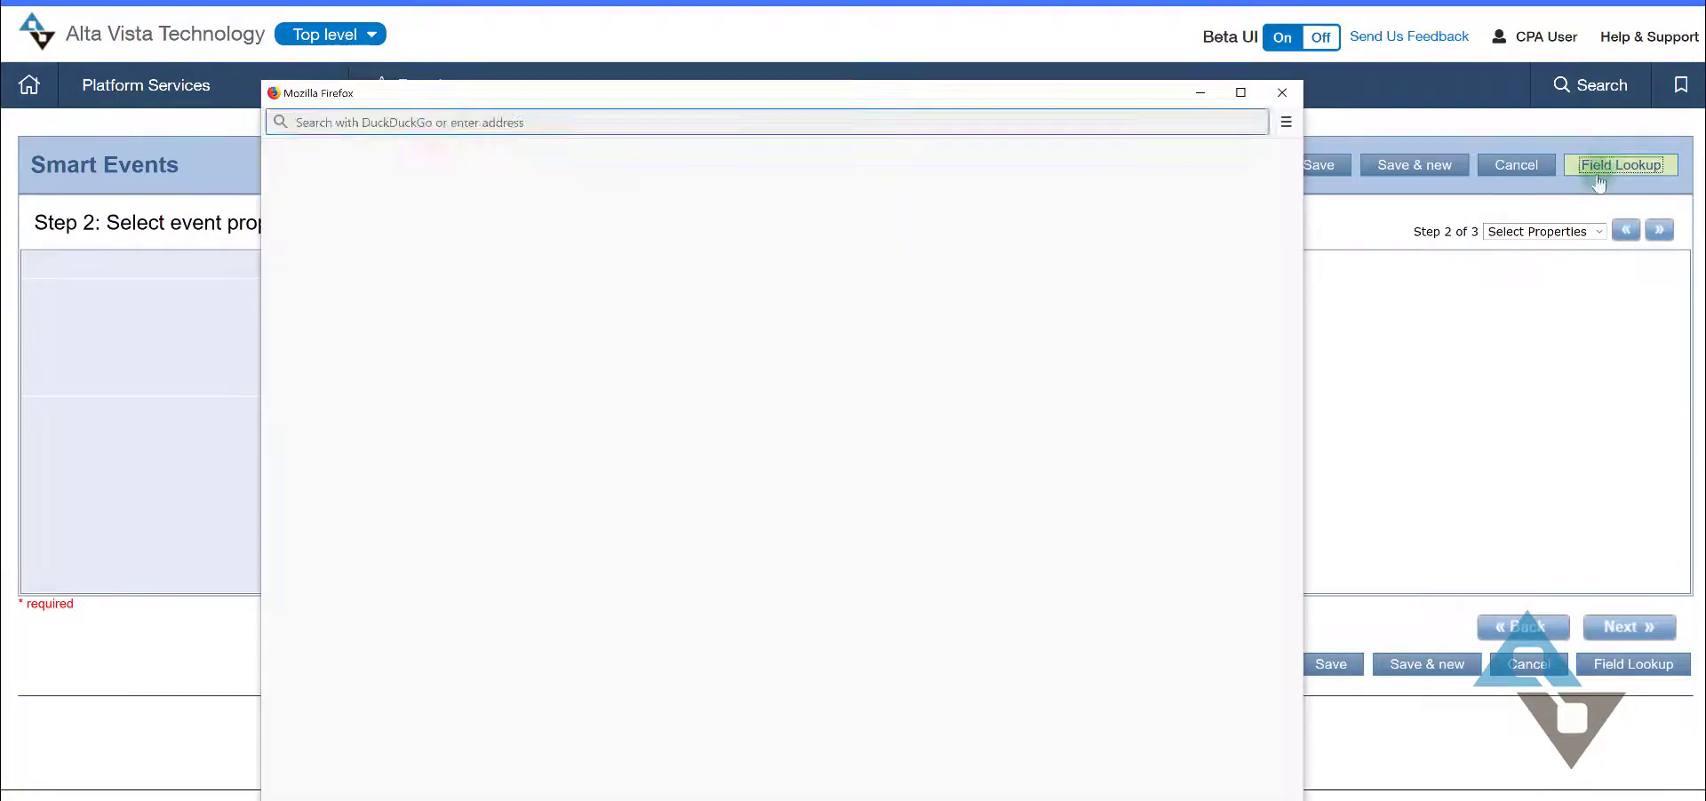
pyautogui.click(1239, 94)
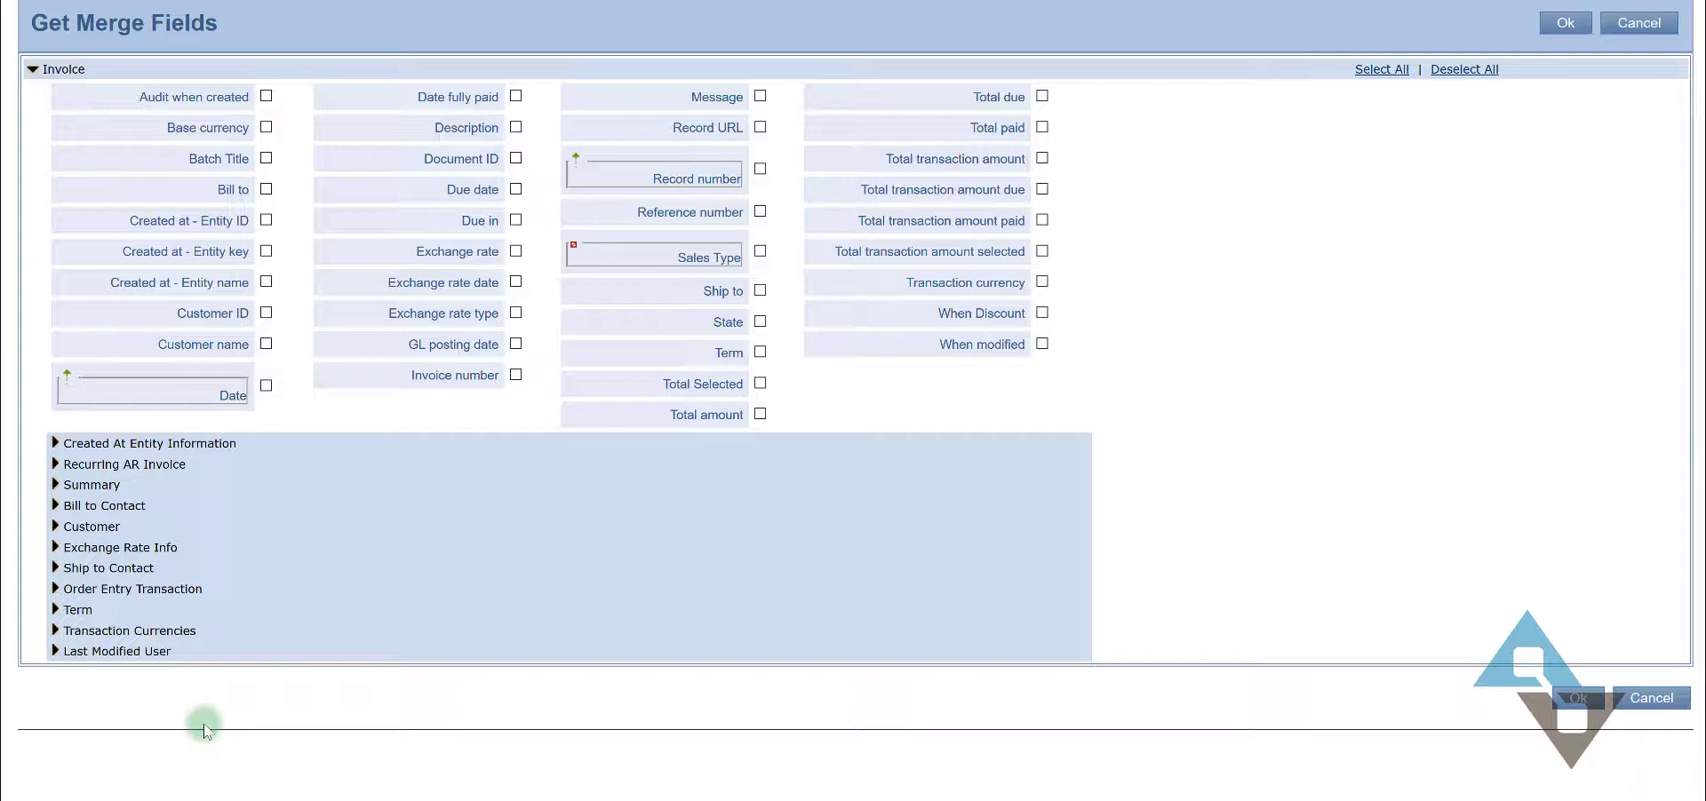
pyautogui.click(55, 505)
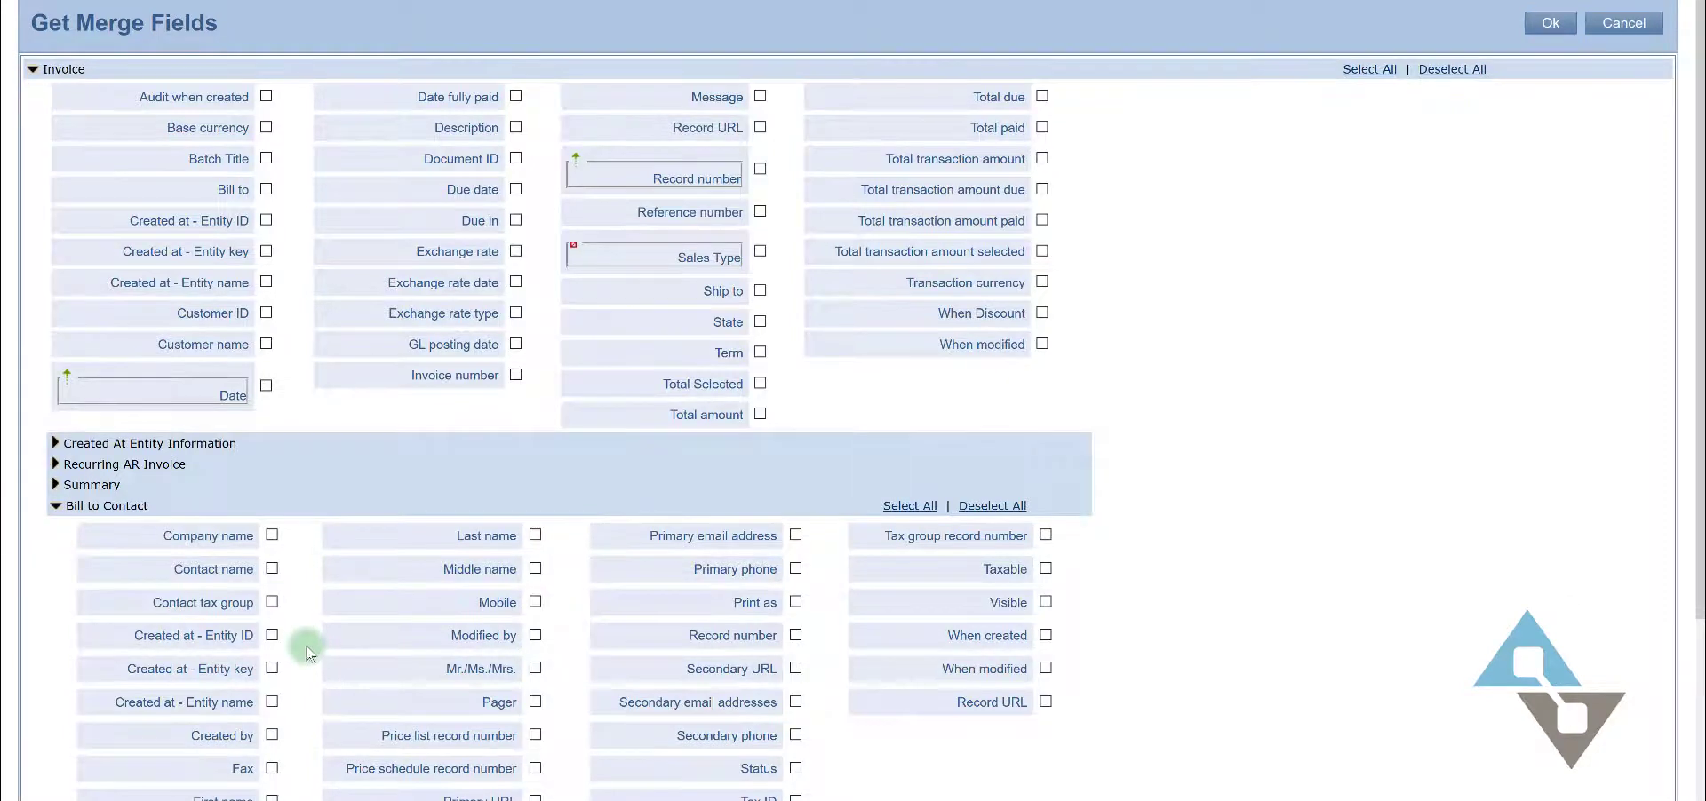
pyautogui.scroll(-3, 305, 644)
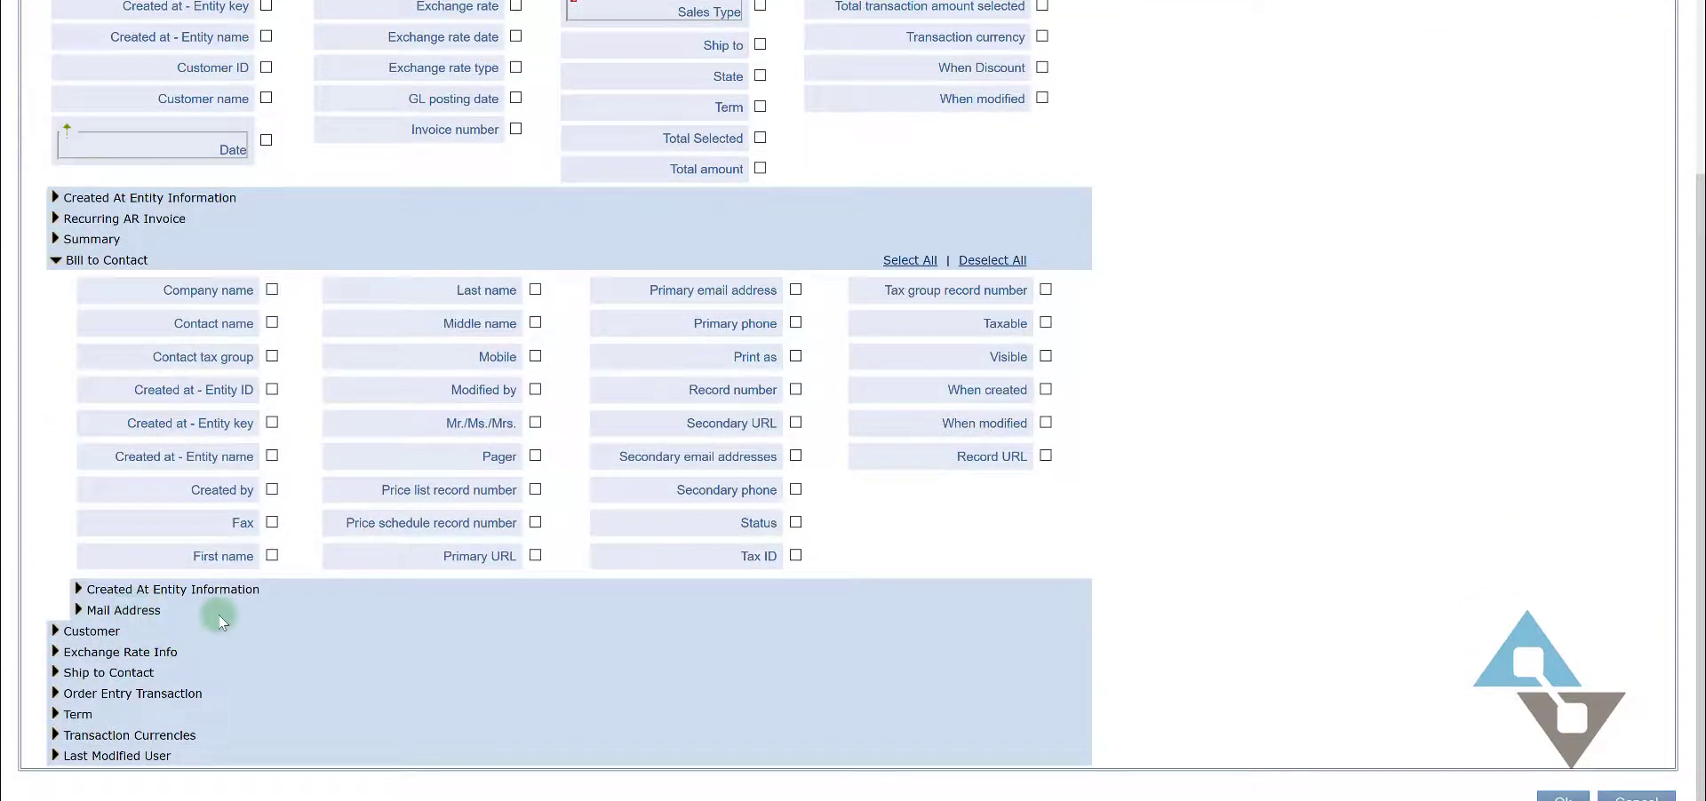
pyautogui.click(81, 611)
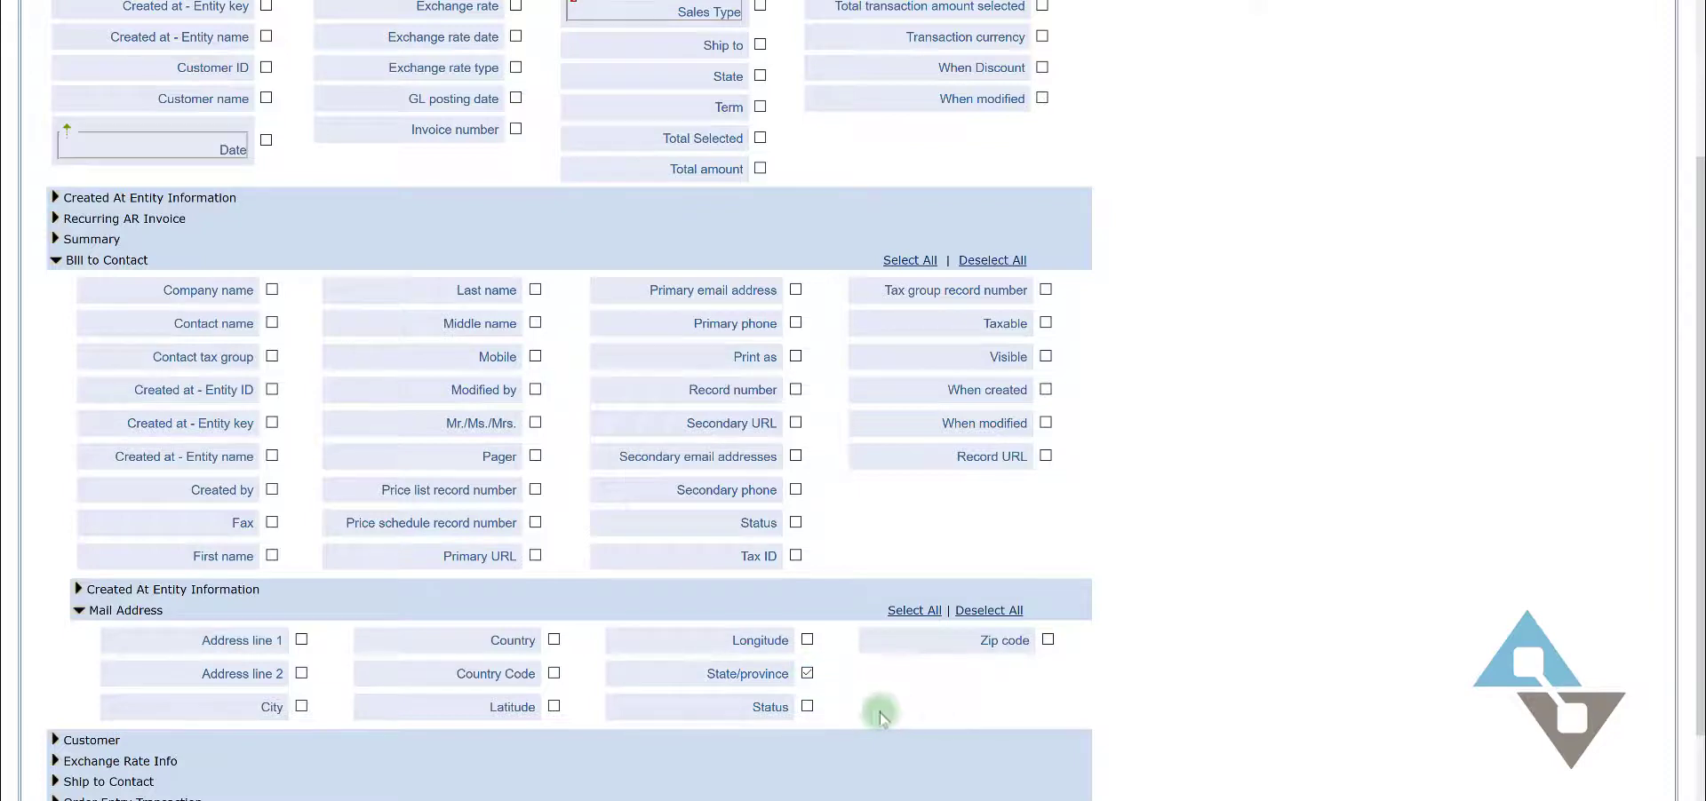
pyautogui.click(807, 674)
pyautogui.click(1223, 80)
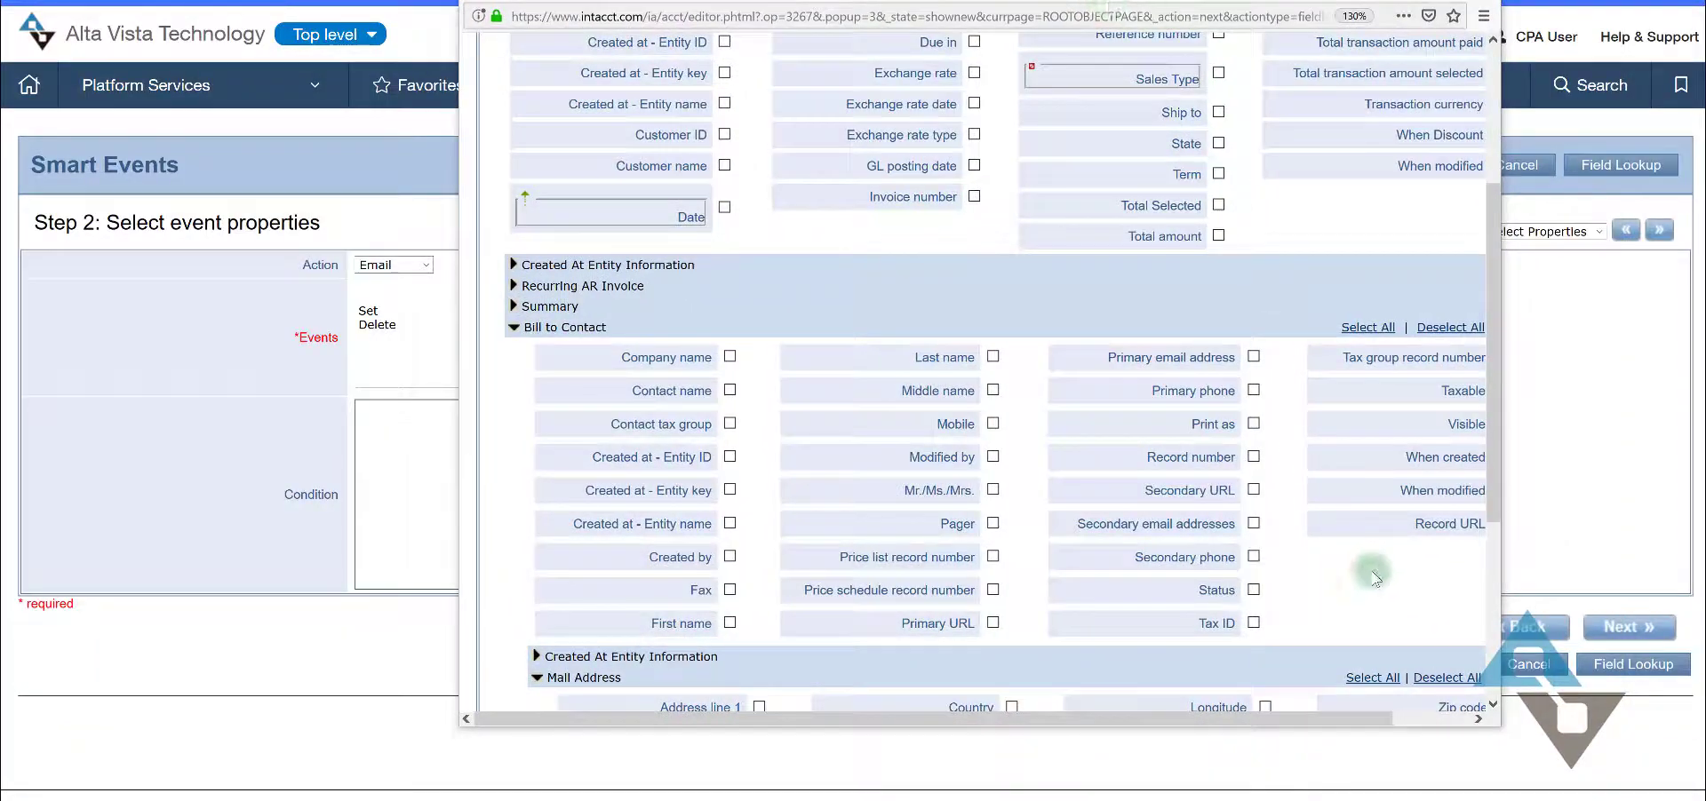
pyautogui.click(1451, 720)
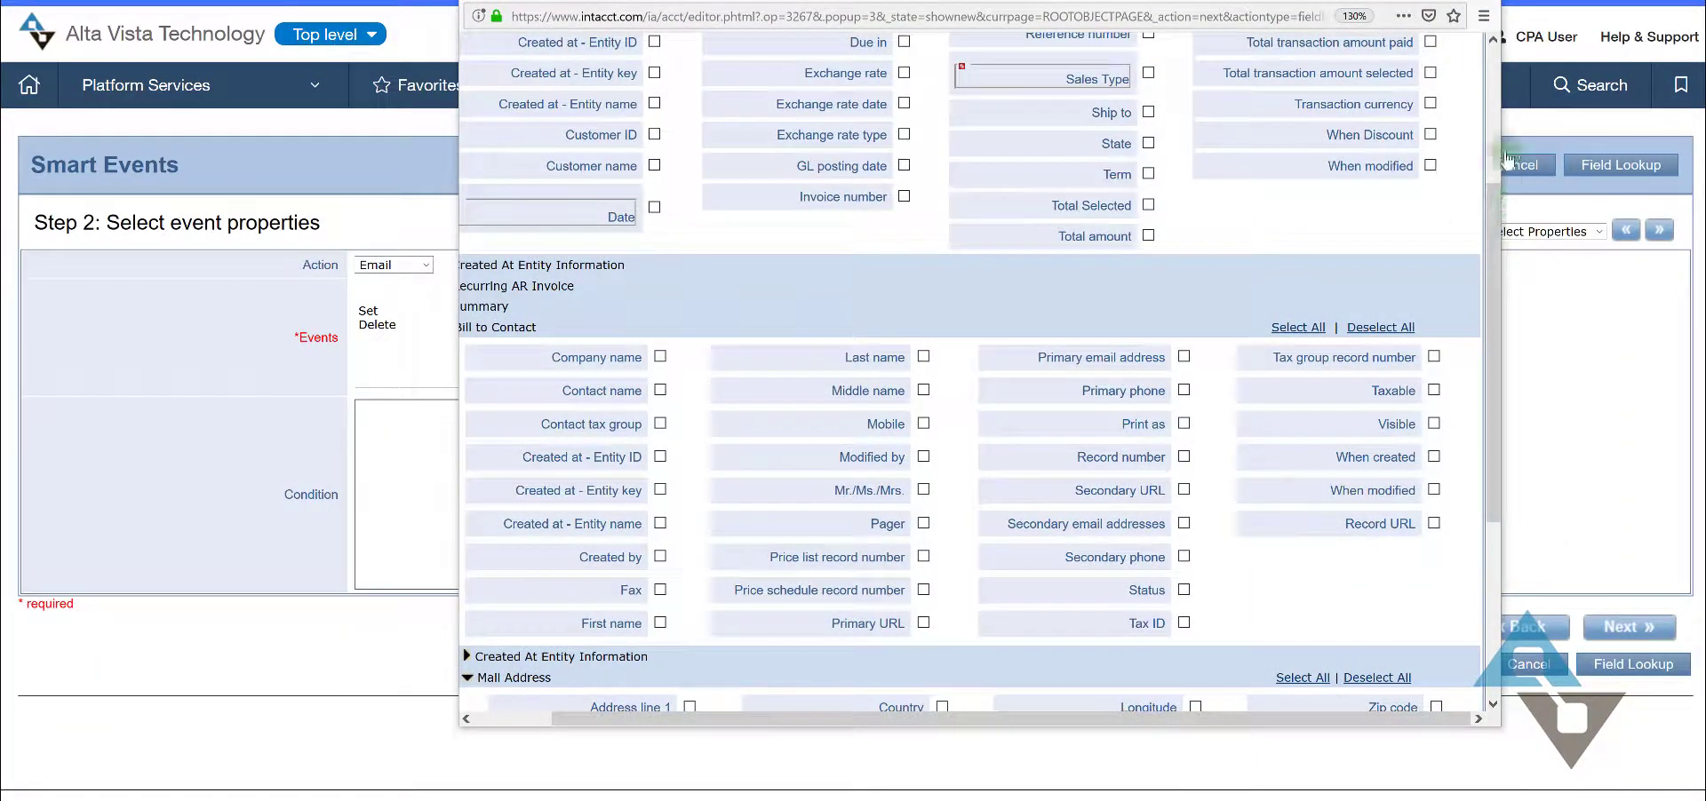
pyautogui.scroll(5, 1477, 84)
pyautogui.click(1288, 92)
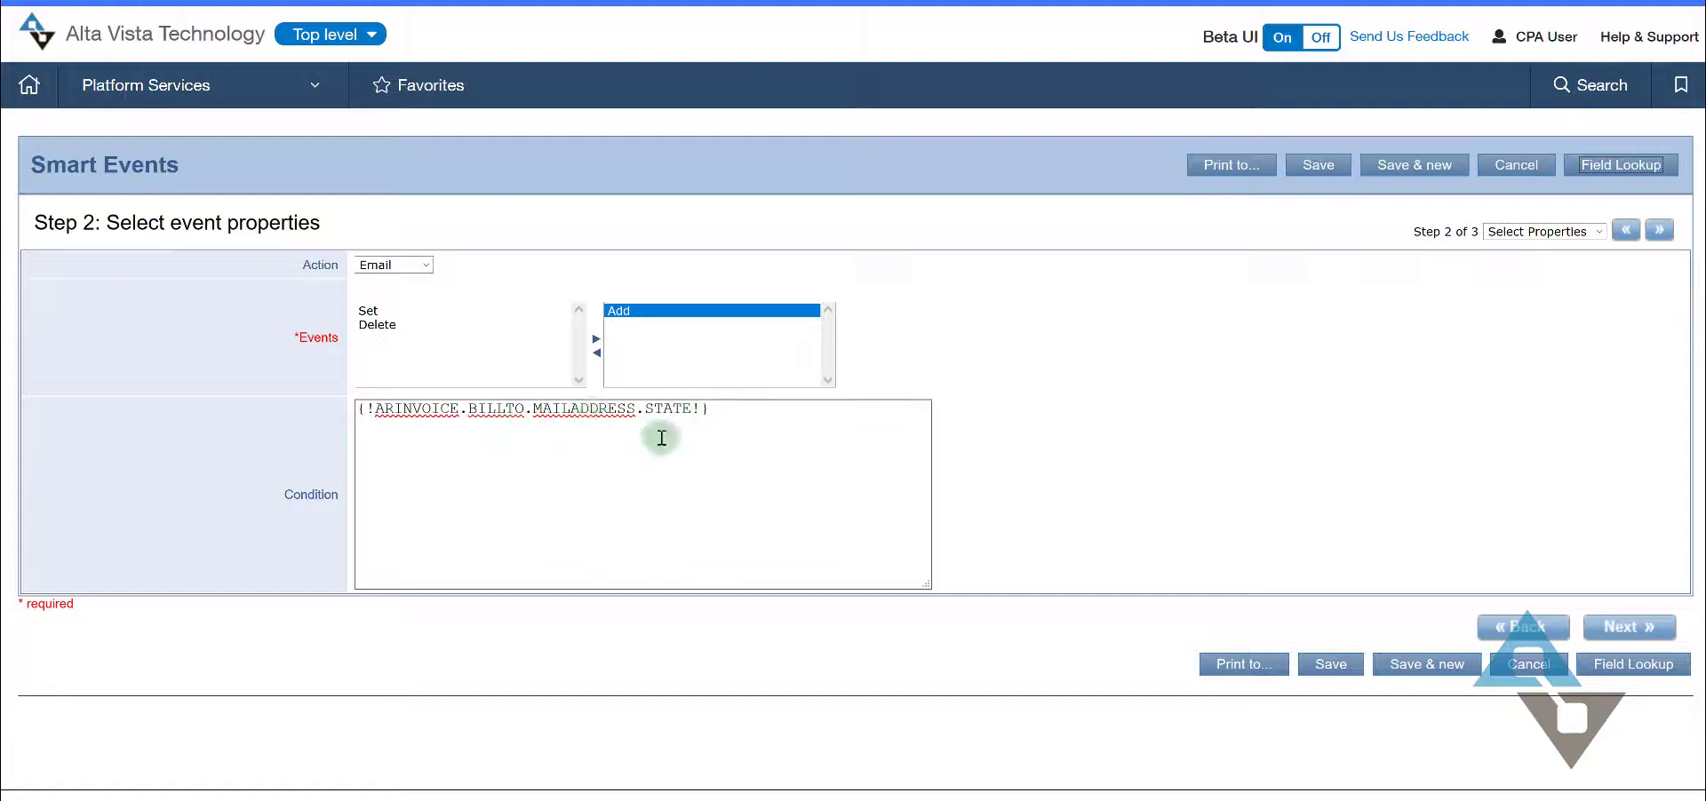
# Step: Append != 'Michigan' && after the state field in the condition
pyautogui.click(743, 410)
pyautogui.write("!= 'Michigan")
pyautogui.write('&&')
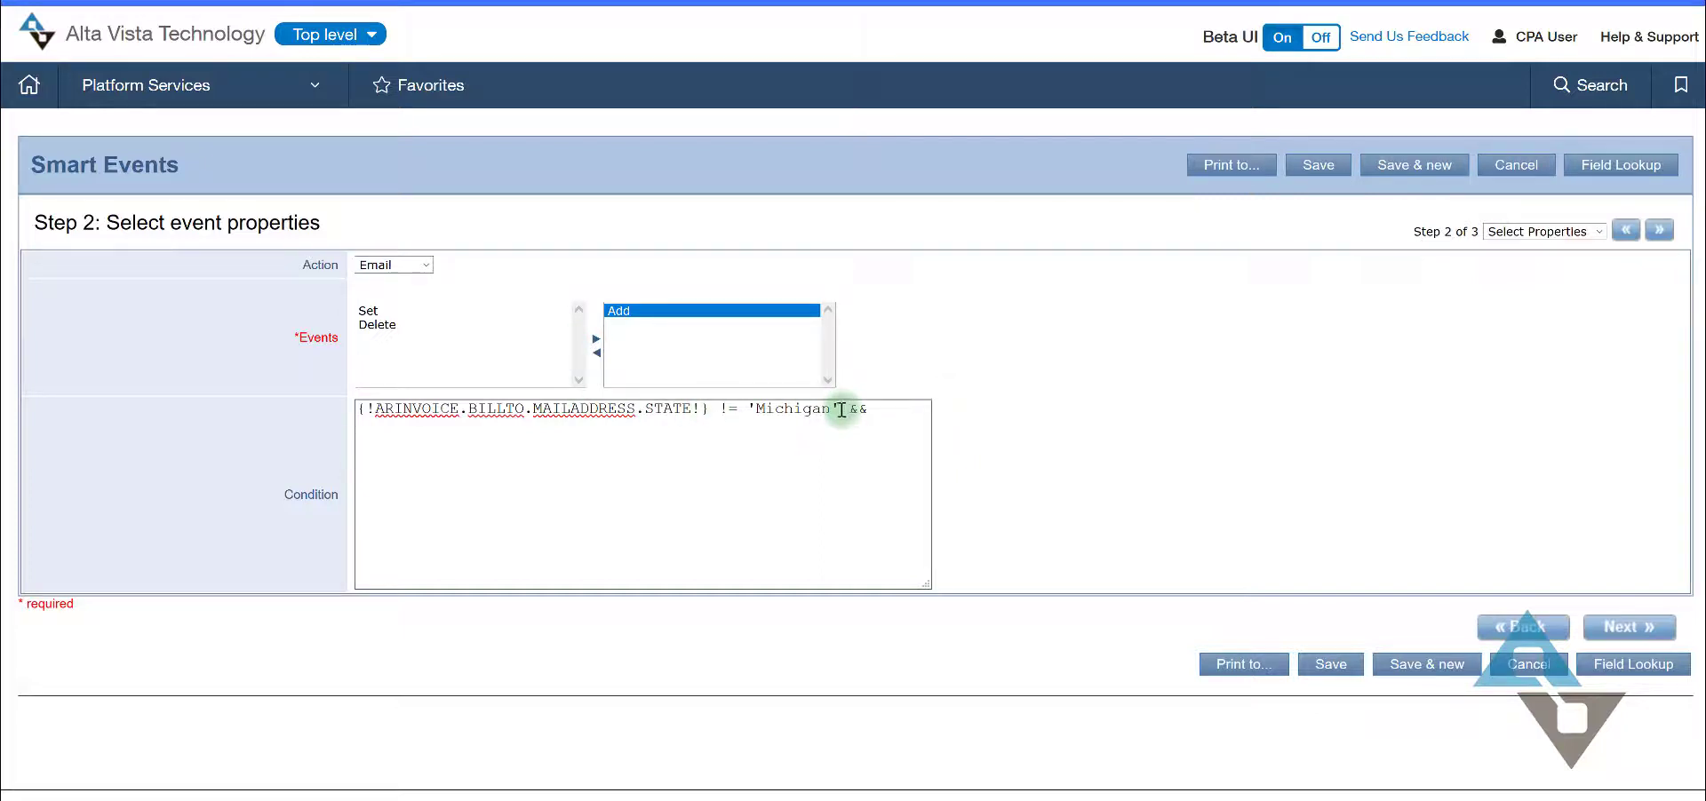
# Step: Duplicate the state comparison on a second line, changing 'Michigan' to 'MI'
pyautogui.moveTo(839, 408); pyautogui.dragTo(655, 408)
pyautogui.moveTo(394, 409); pyautogui.dragTo(327, 406)
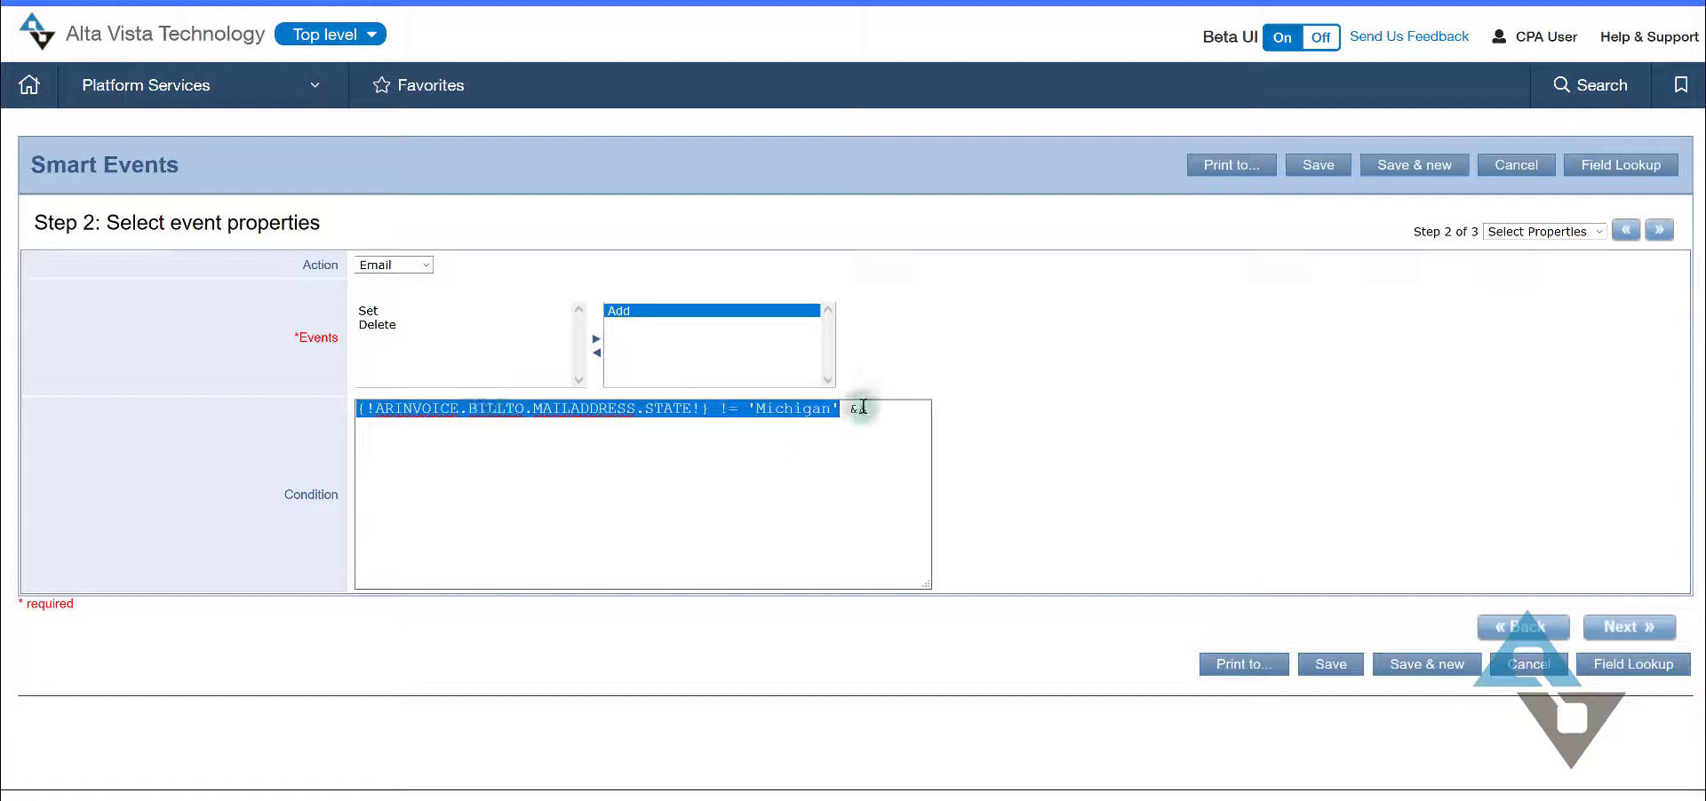
pyautogui.hotkey('ctrl', 'c')
pyautogui.click(927, 413)
pyautogui.press('Return')
pyautogui.hotkey('ctrl', 'v')
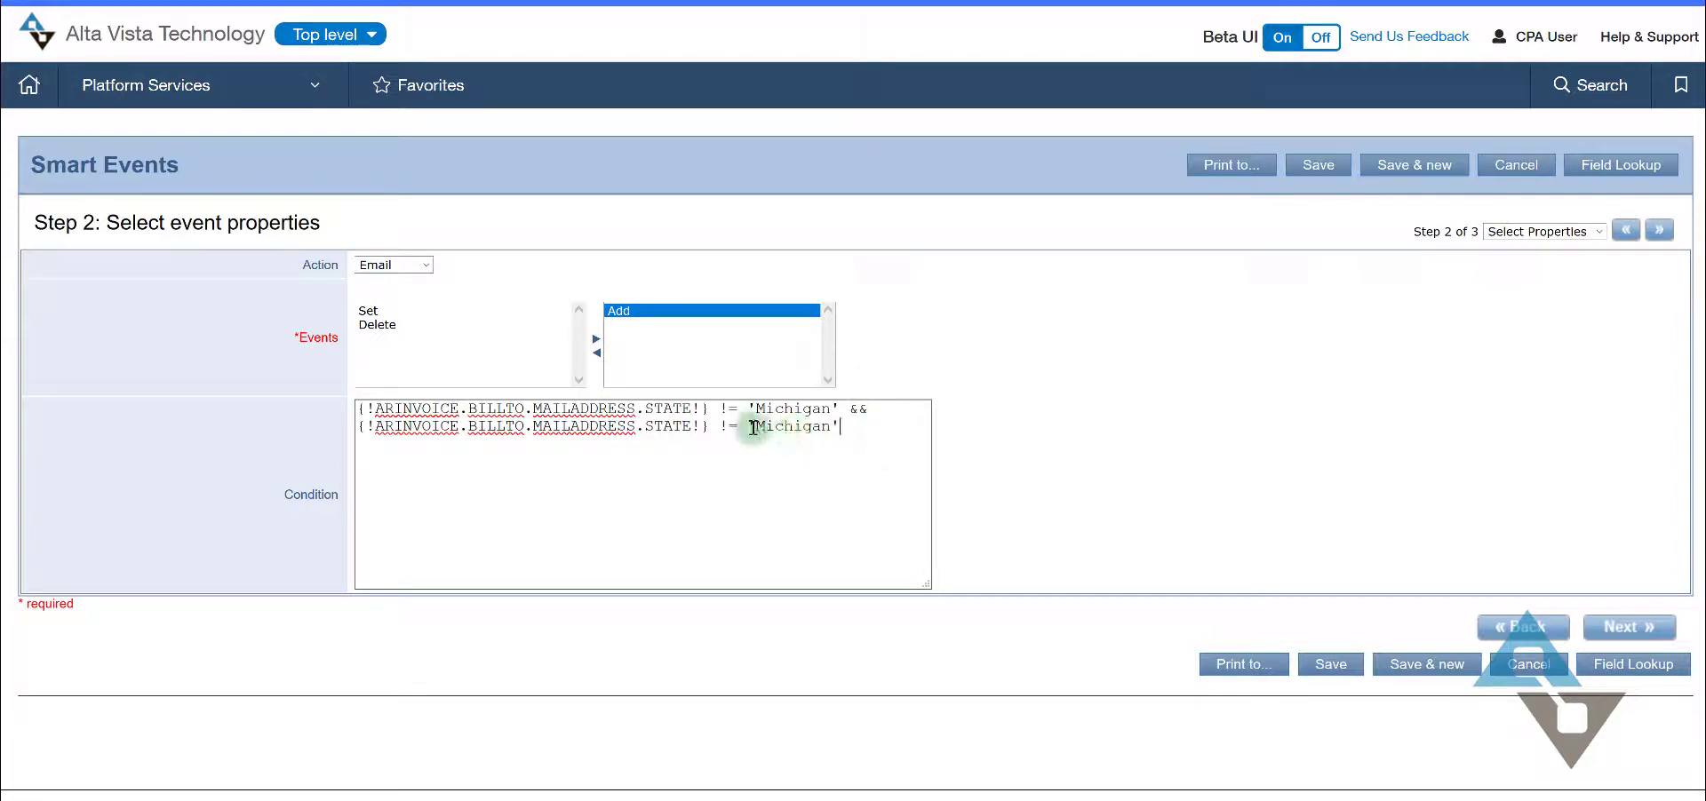
pyautogui.moveTo(775, 427); pyautogui.dragTo(839, 427)
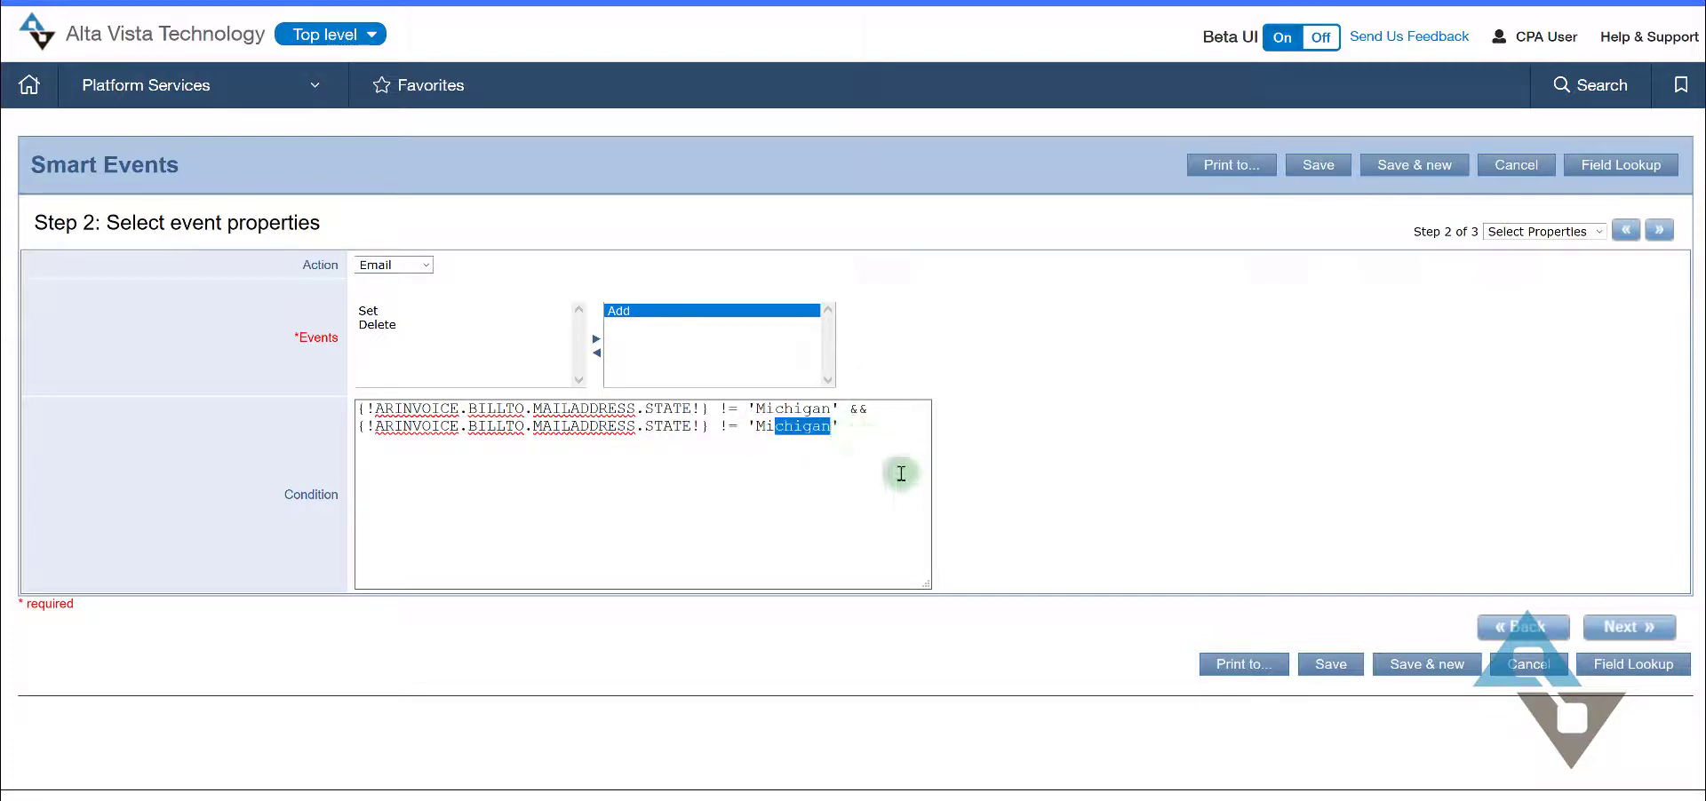
pyautogui.press('BackSpace')
pyautogui.press('BackSpace')
pyautogui.write('I')
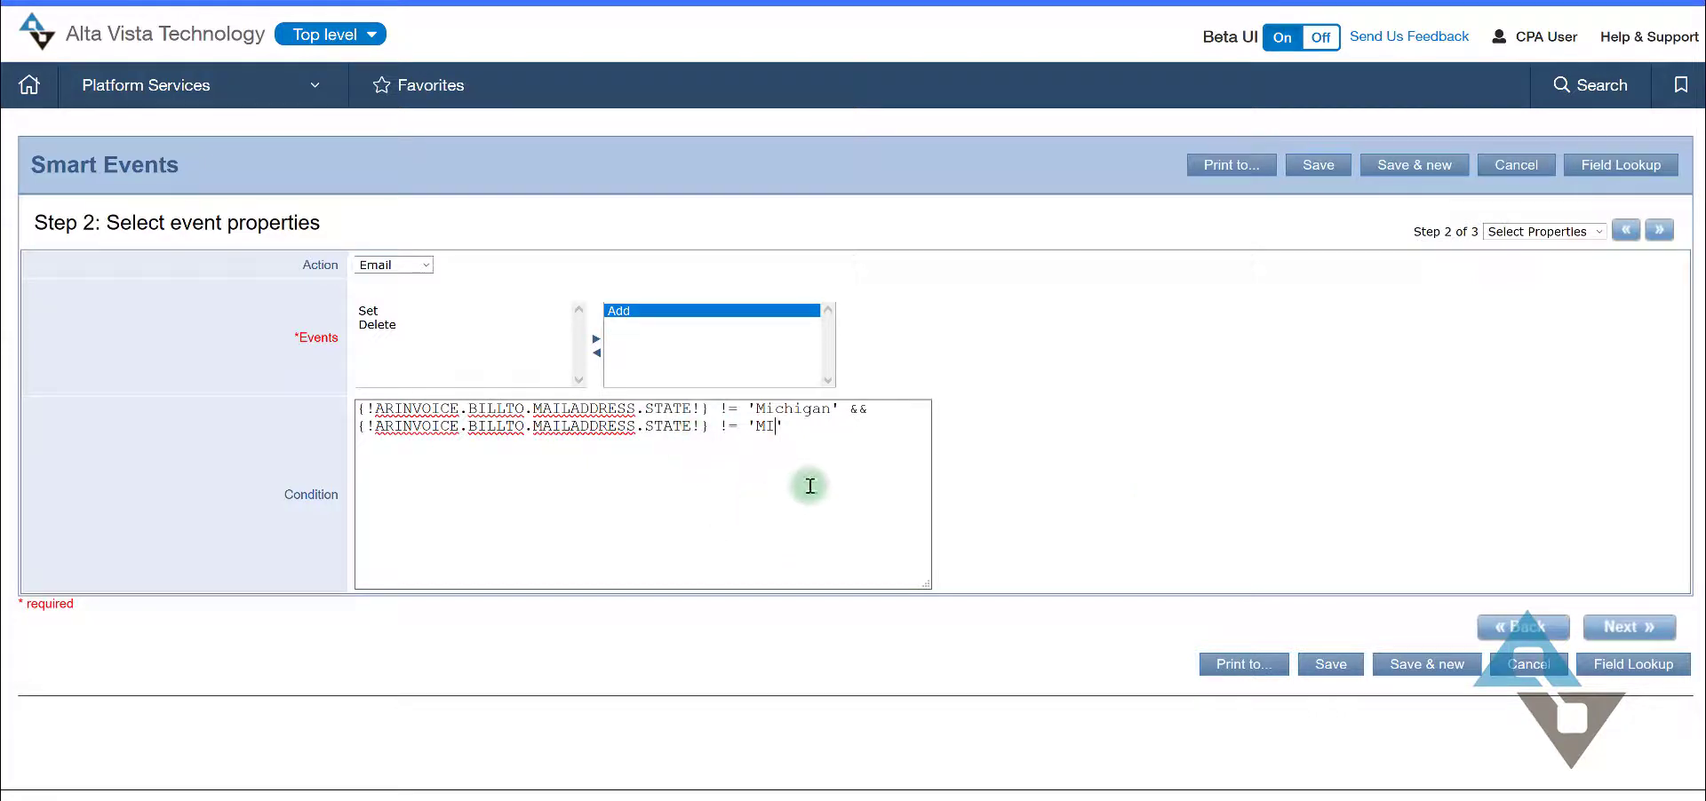
pyautogui.moveTo(718, 409); pyautogui.dragTo(736, 408)
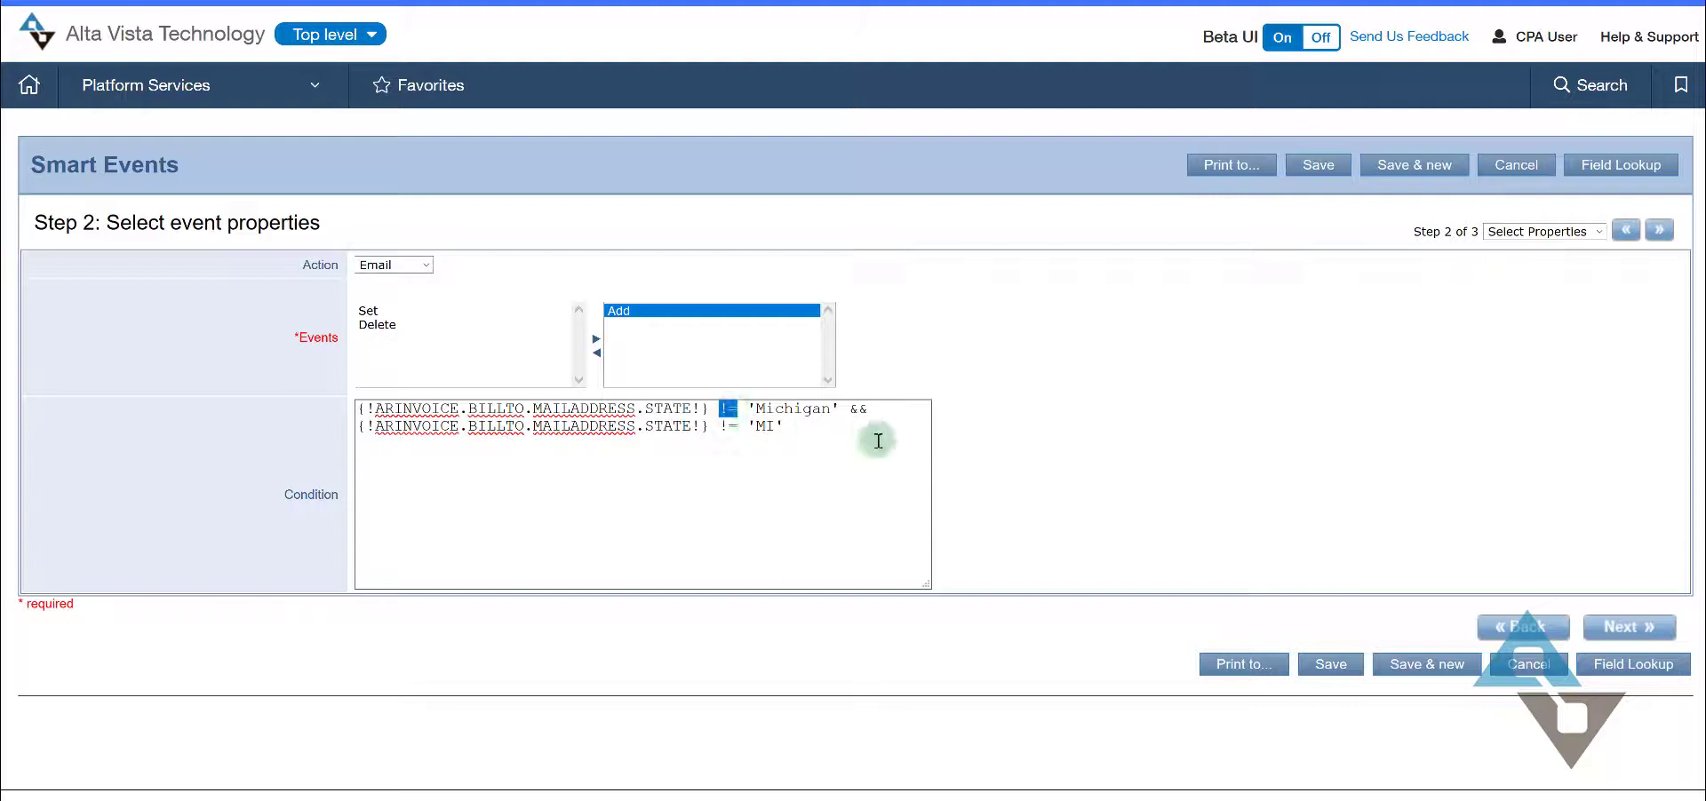
pyautogui.moveTo(849, 409); pyautogui.dragTo(867, 409)
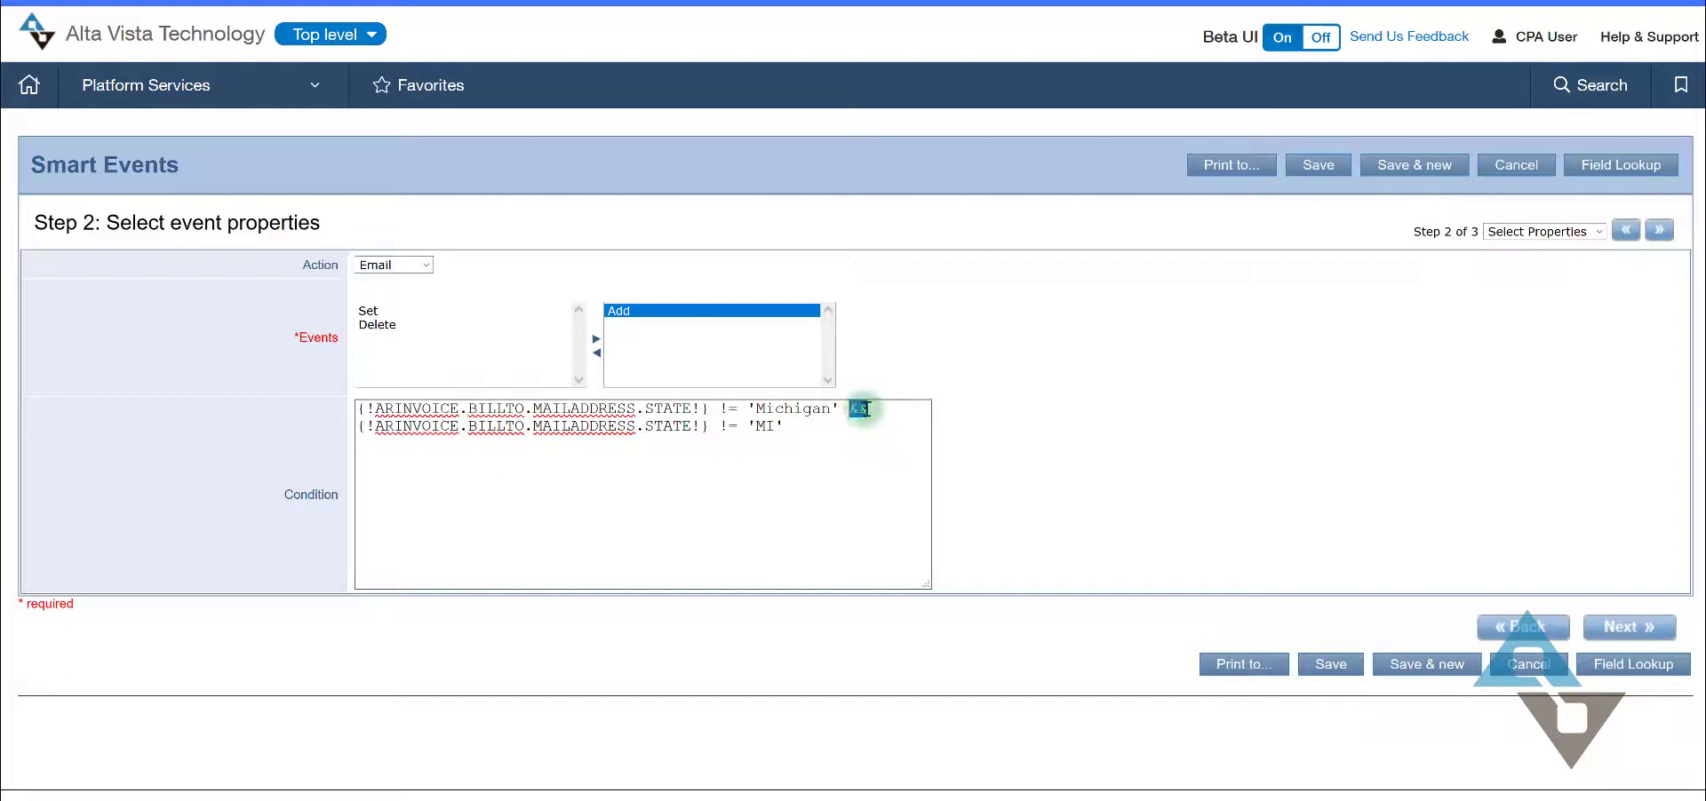
pyautogui.click(868, 455)
# Step: Set the email subject to 'A new out of state Invoice!' and begin the body with 'Invoice'
pyautogui.click(1618, 629)
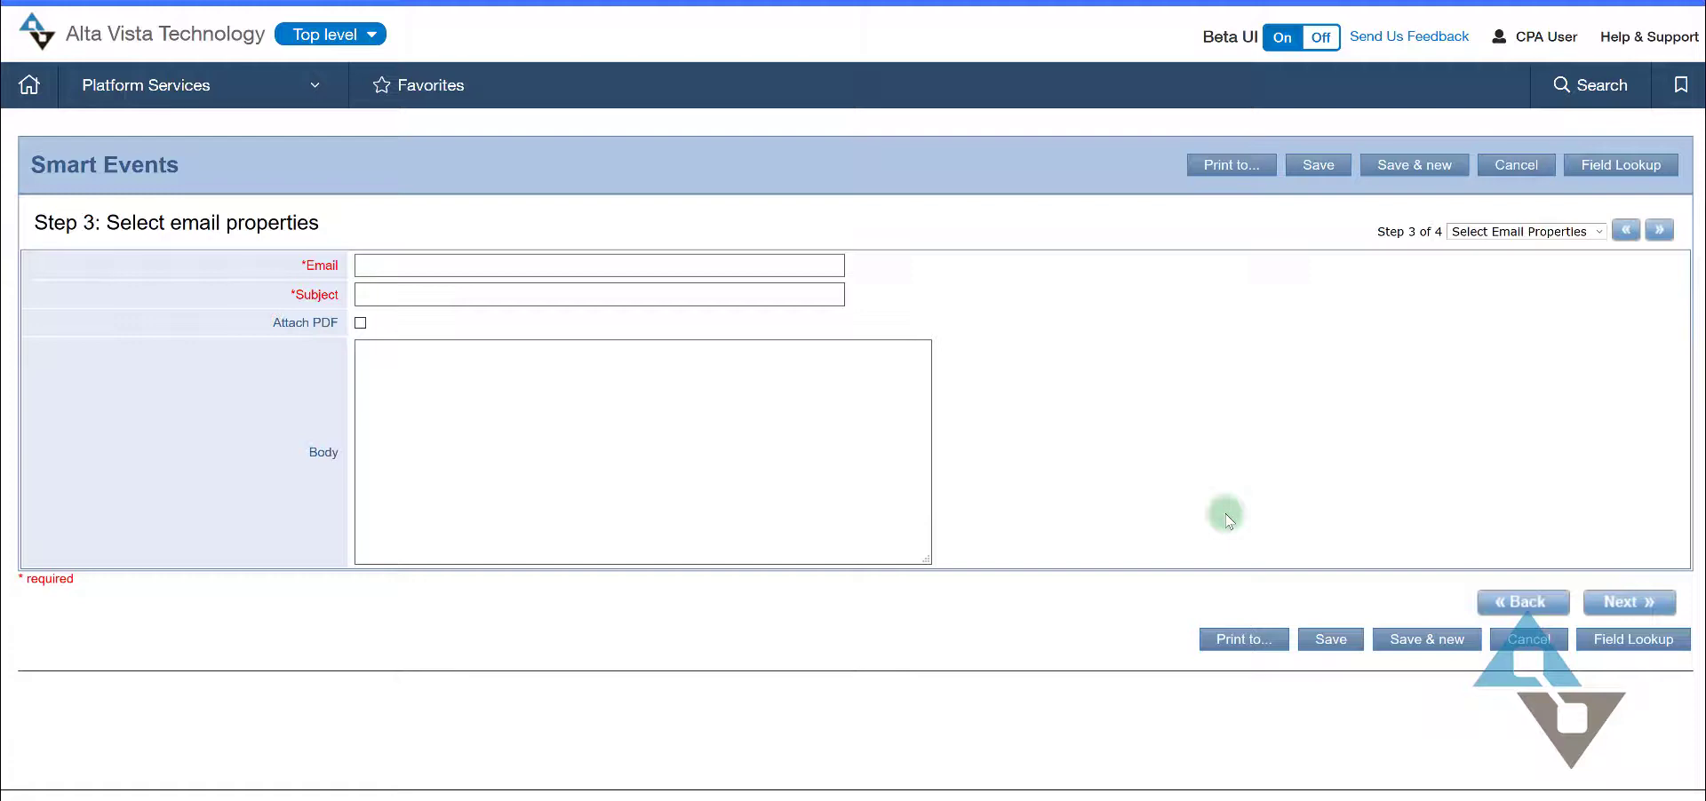
pyautogui.write('A new')
pyautogui.write(' out of state Invoice')
pyautogui.write('!')
pyautogui.write('Inoive')
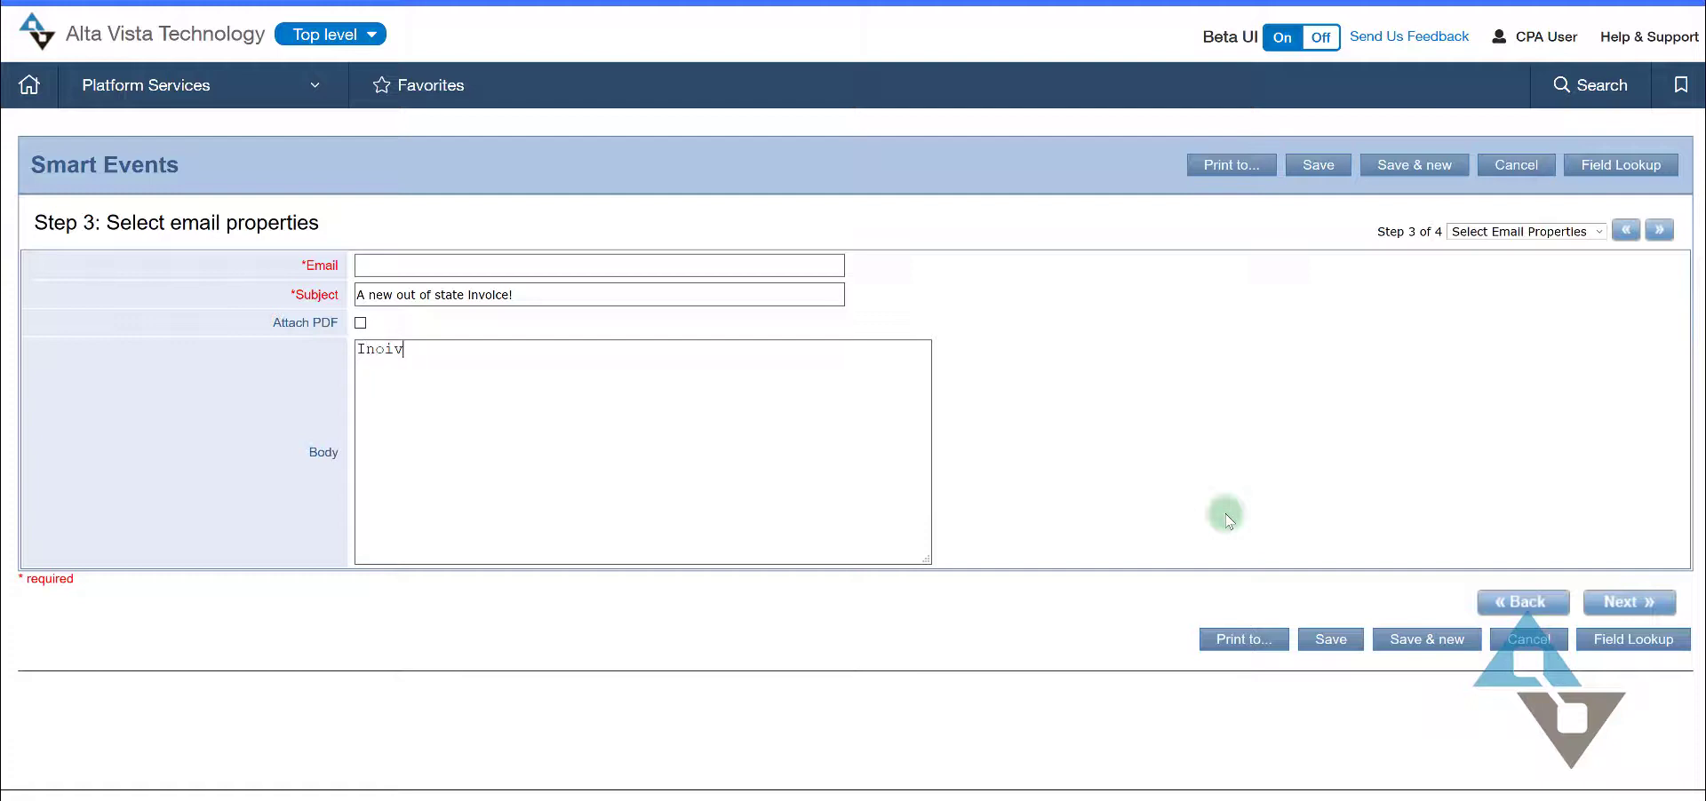
pyautogui.press('BackSpace')
pyautogui.press('BackSpace')
pyautogui.press('BackSpace')
pyautogui.press('BackSpace')
pyautogui.write('voice')
# Step: Insert the Invoice number merge field {!ARINVOICE.RECORDID!} after 'Invoice' in the body
pyautogui.click(1595, 173)
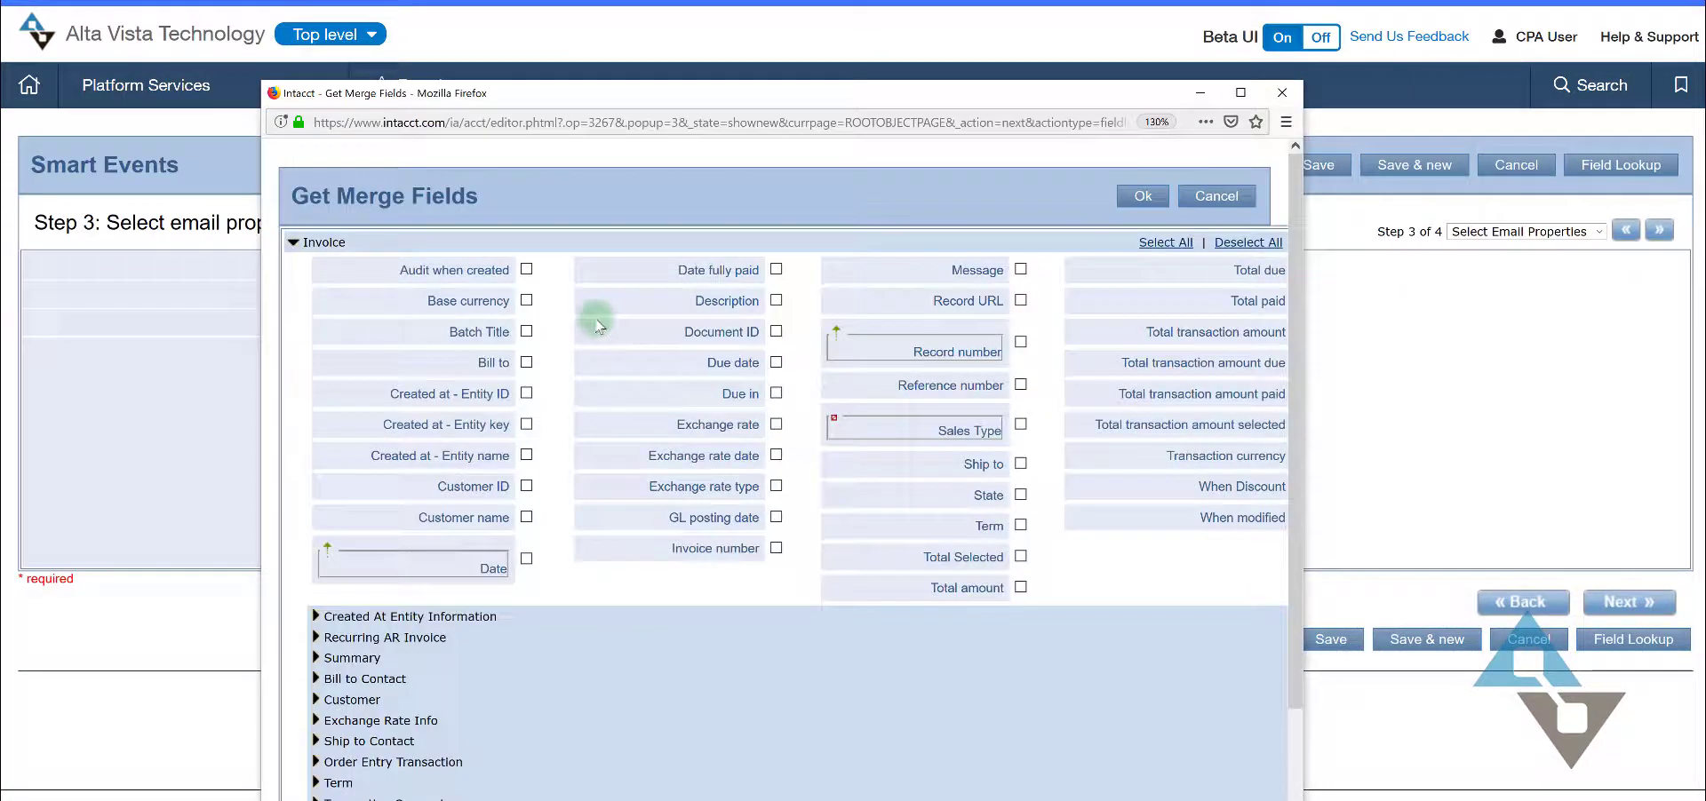
pyautogui.click(777, 549)
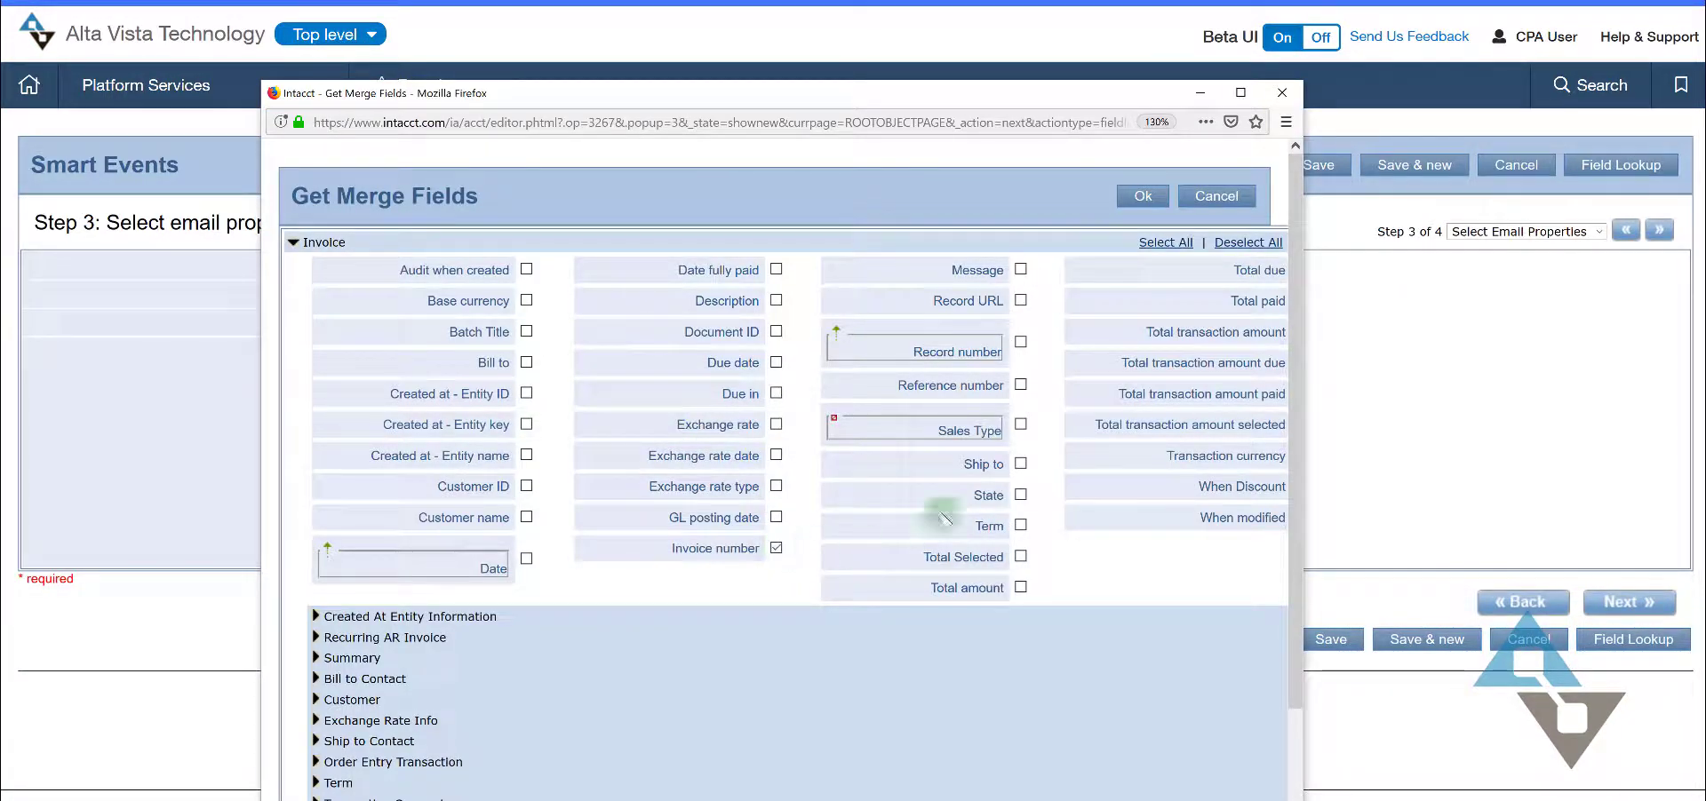
pyautogui.click(1199, 207)
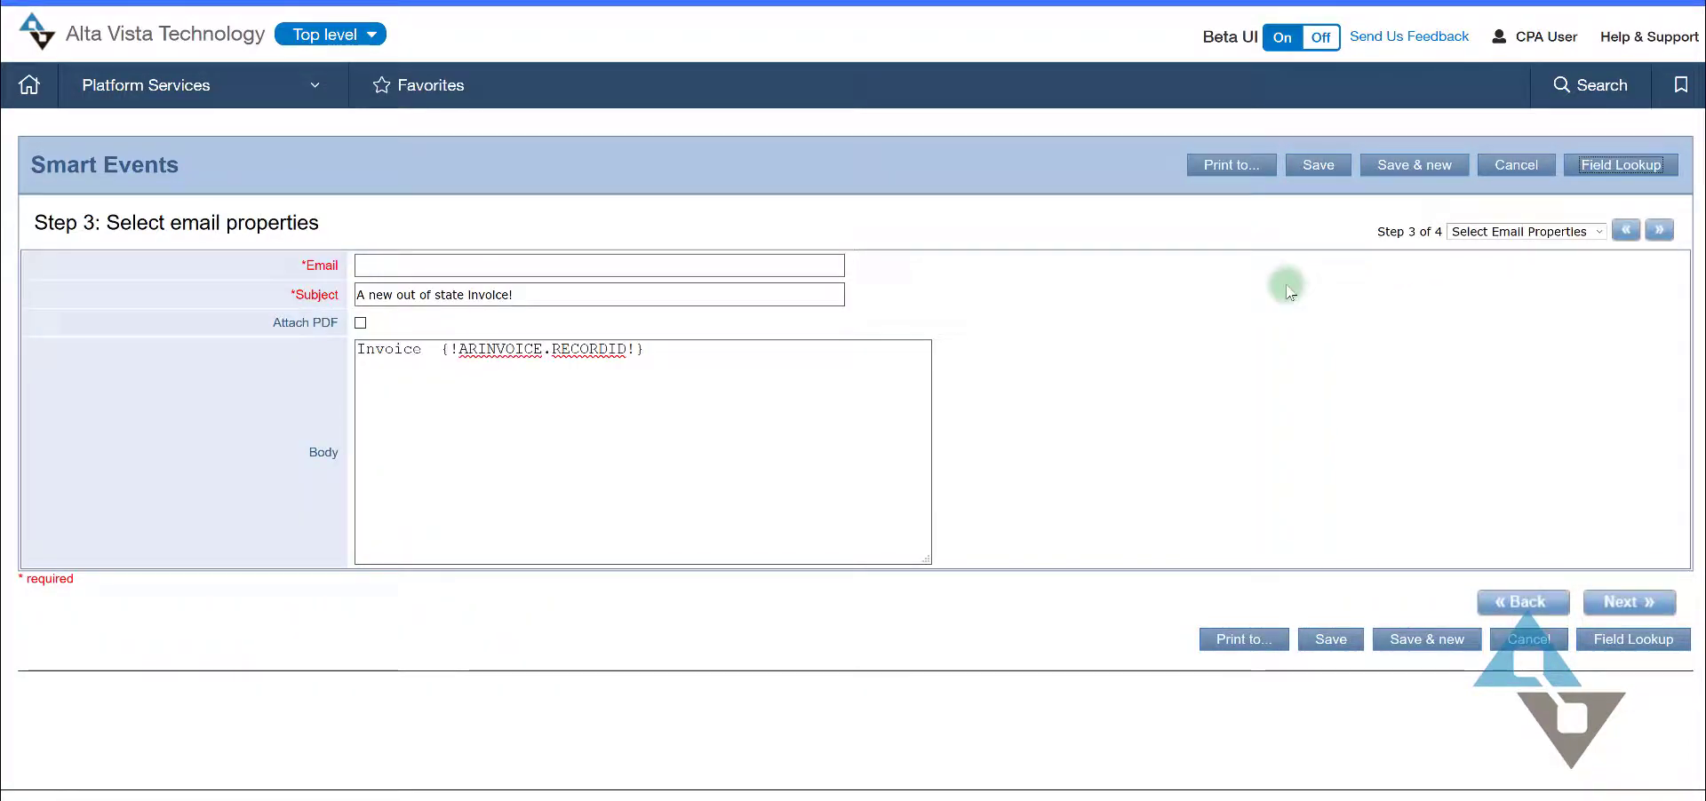
# Step: Add ' for $', the Total amount merge field and ' was entered. The state/province is:' to the body
pyautogui.click(434, 348)
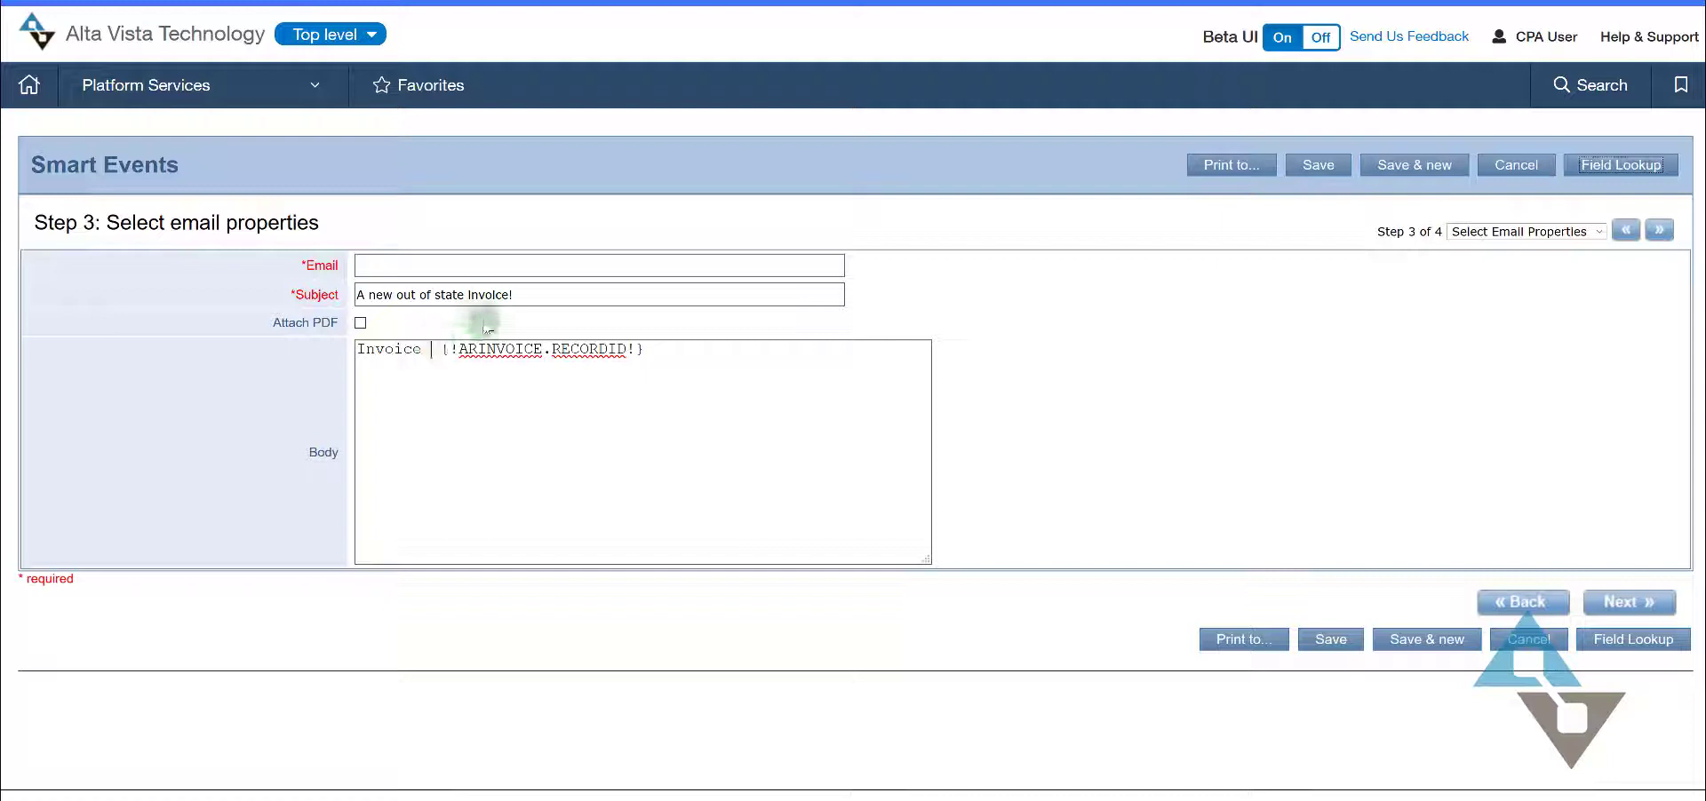
pyautogui.press('Delete')
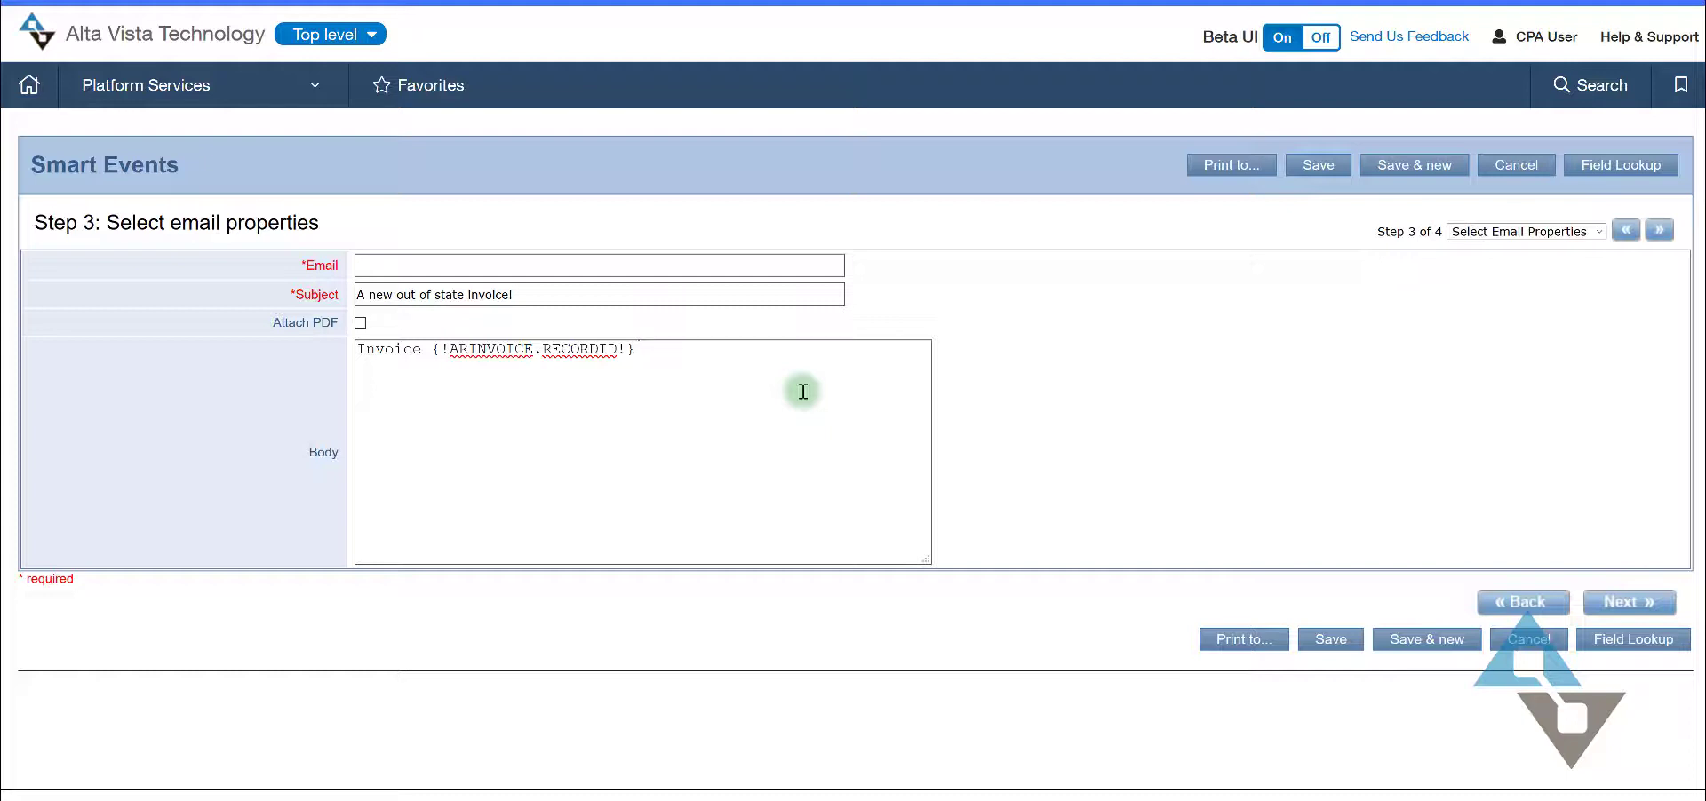
pyautogui.write('for $')
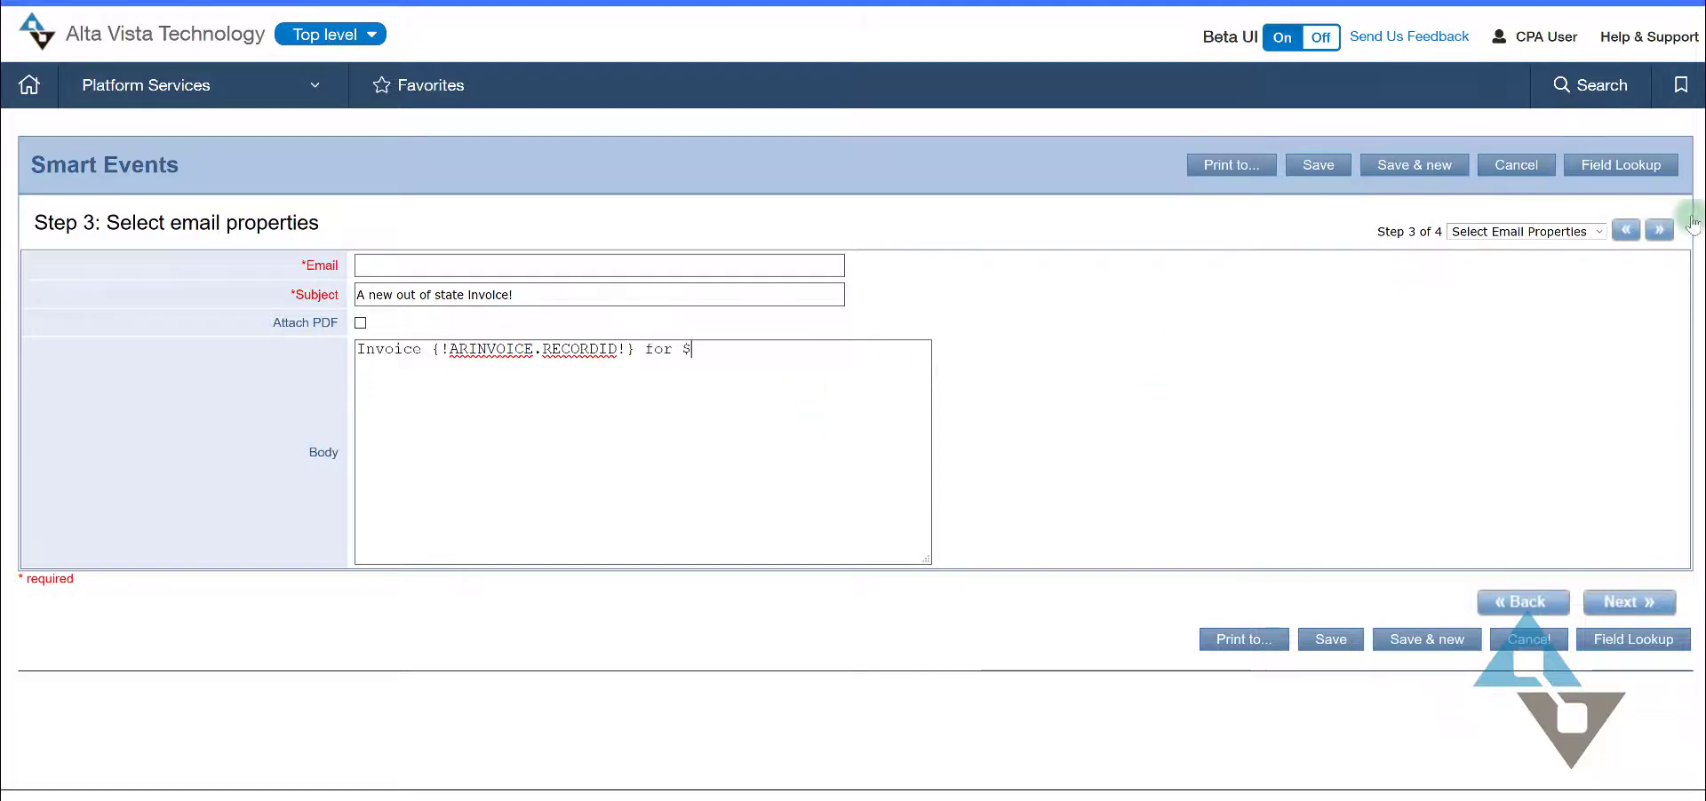
pyautogui.click(1637, 168)
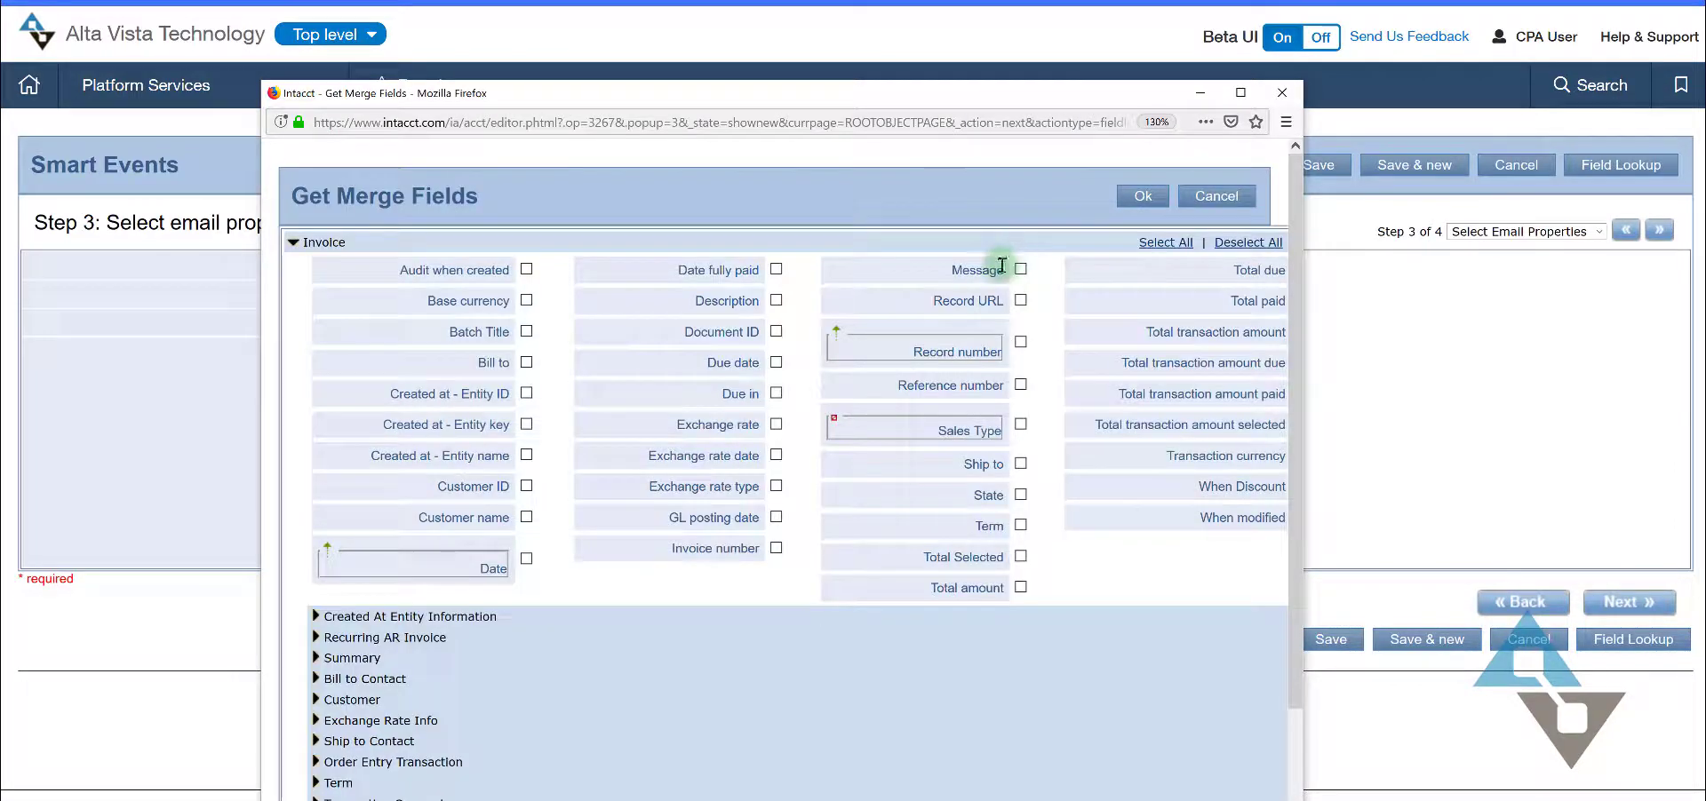
pyautogui.click(1019, 586)
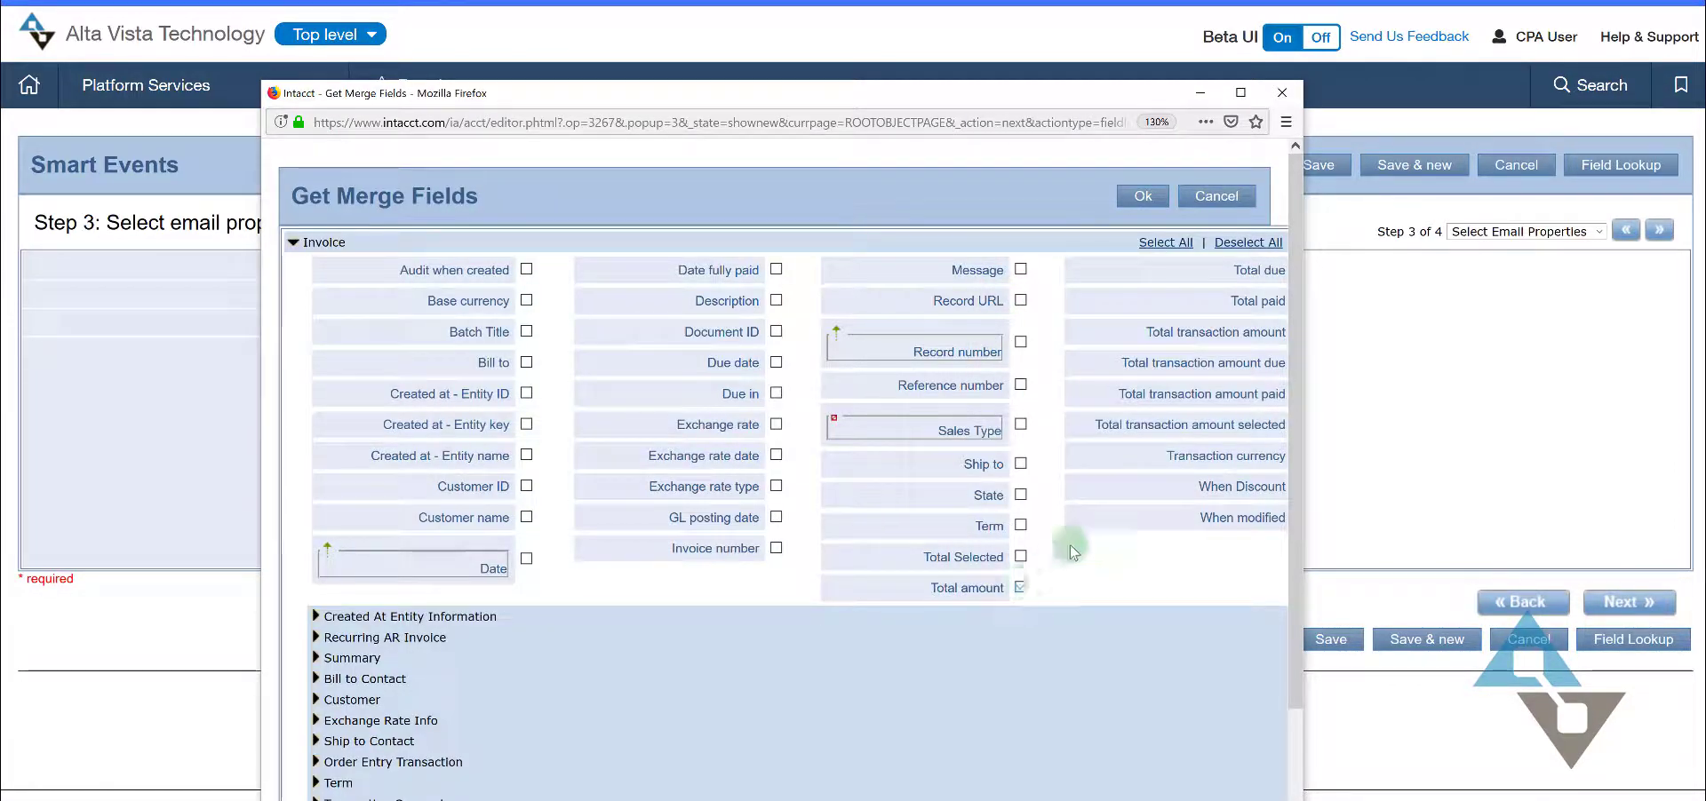
pyautogui.click(1143, 196)
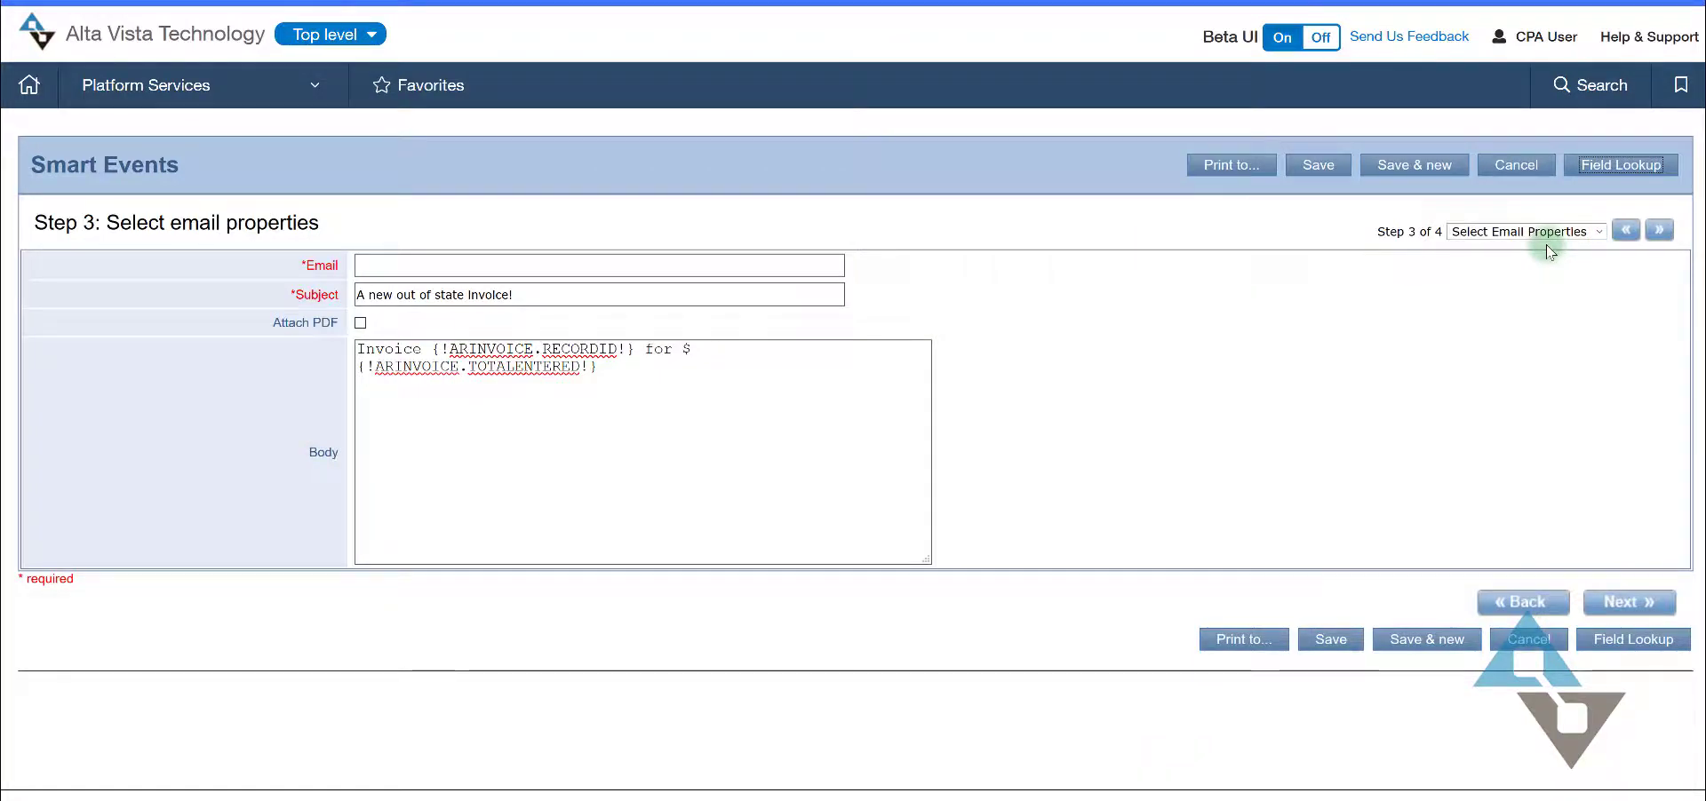
pyautogui.click(600, 370)
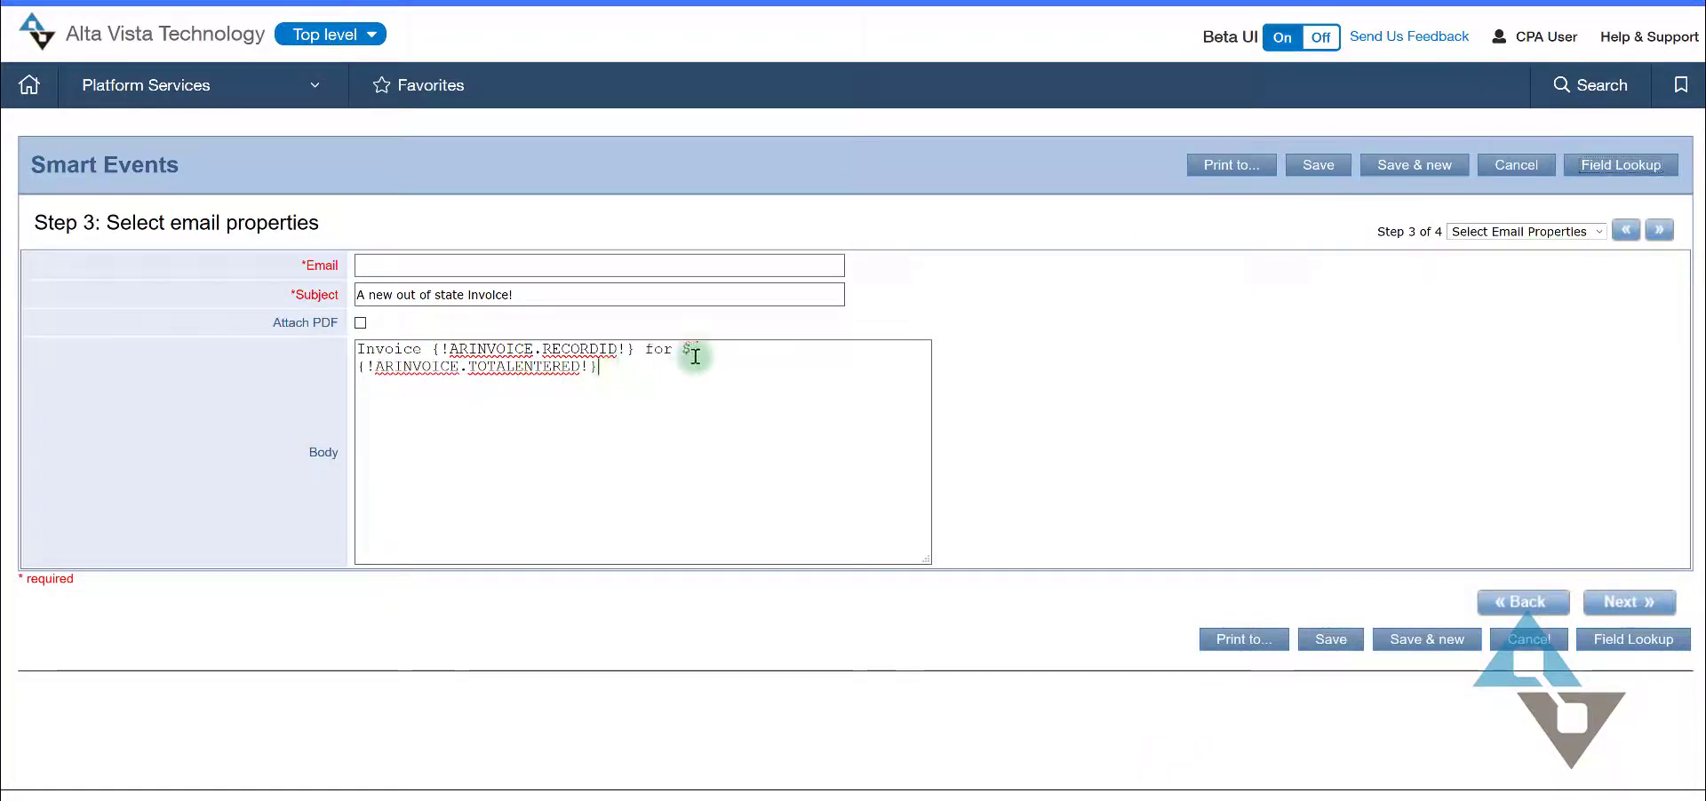
pyautogui.write('was entered')
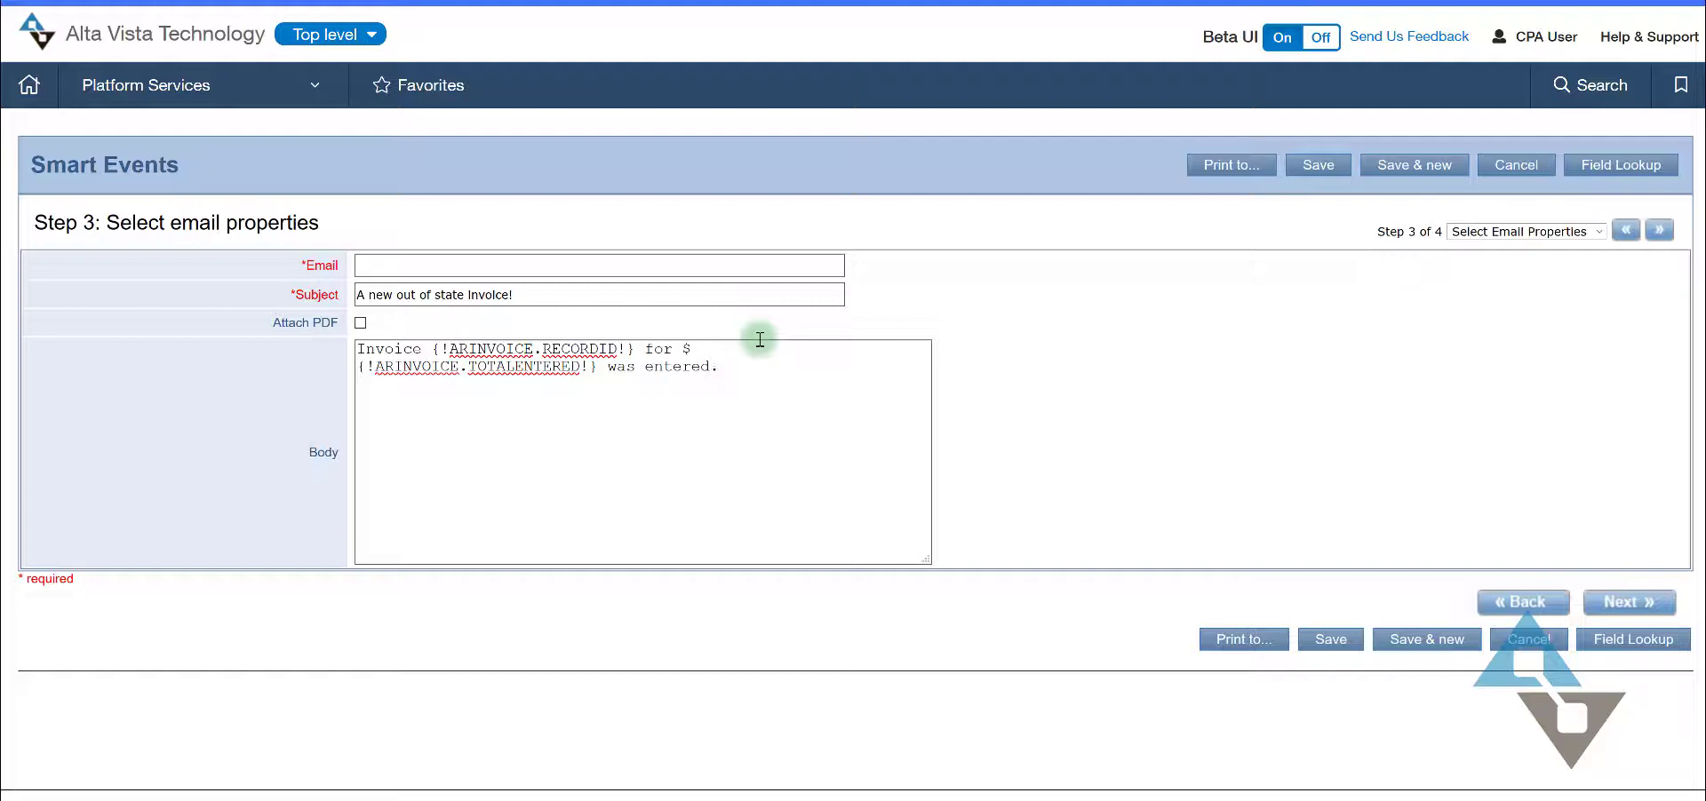
pyautogui.write('. The state/province is:')
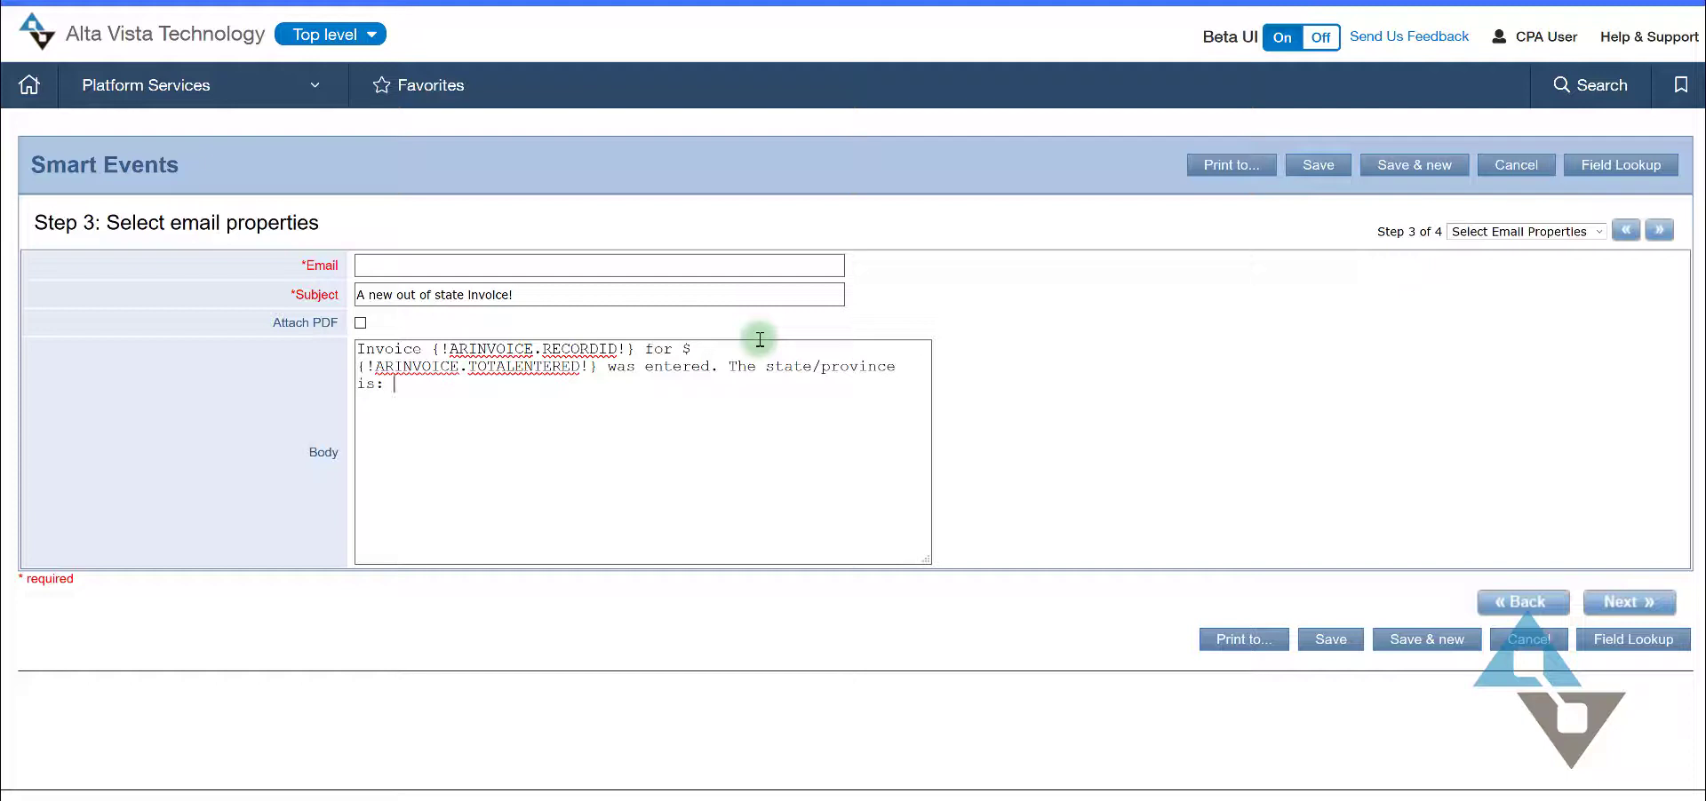
# Step: Insert the bill-to Mail Address State/province merge field at the end of the email body
pyautogui.click(1635, 174)
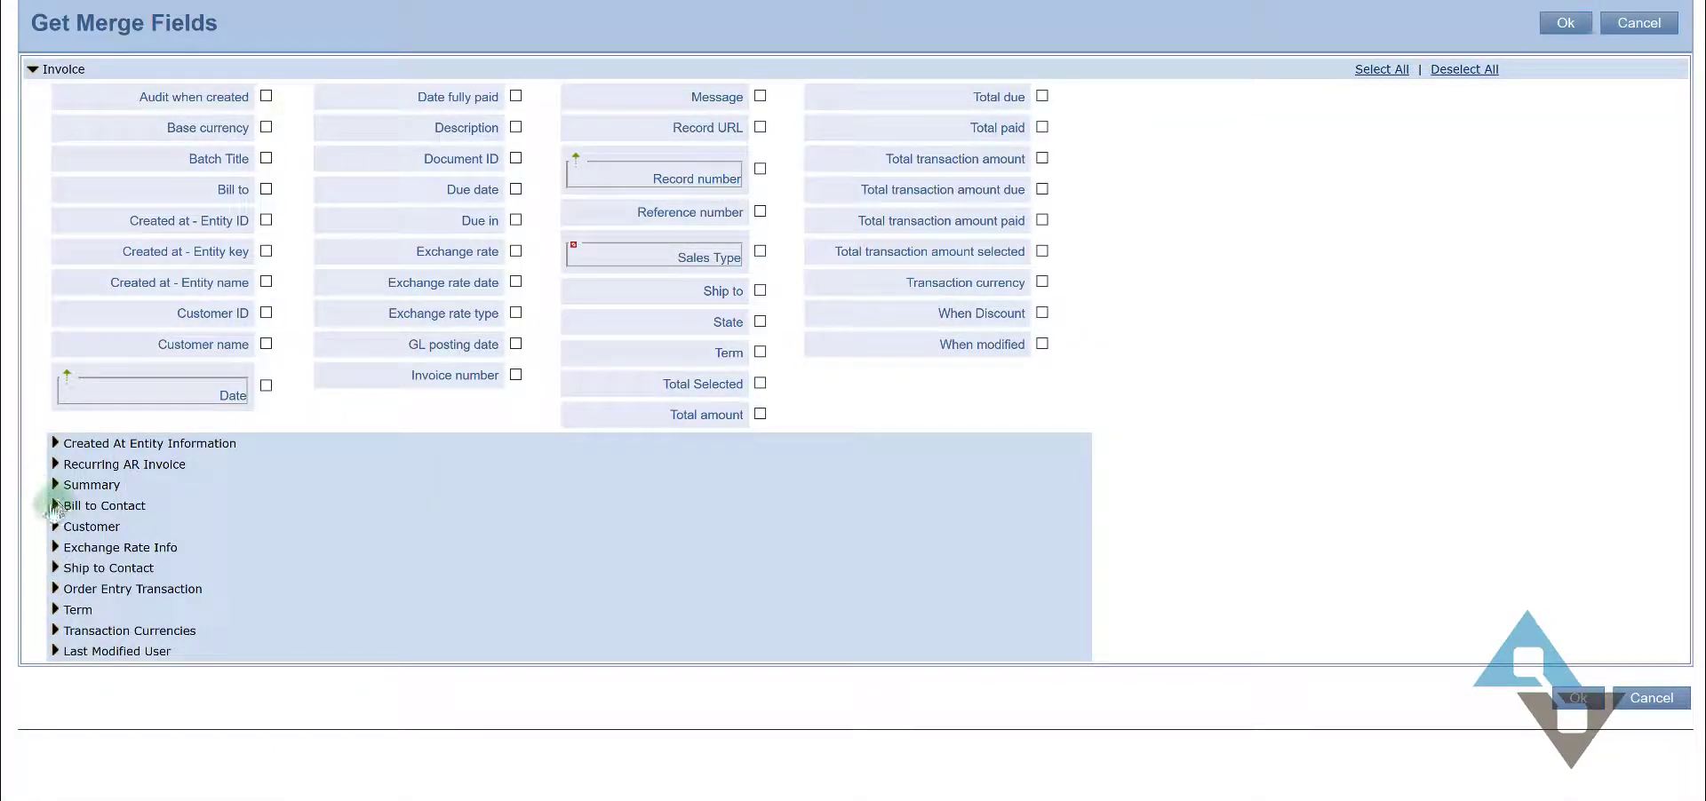
pyautogui.click(53, 507)
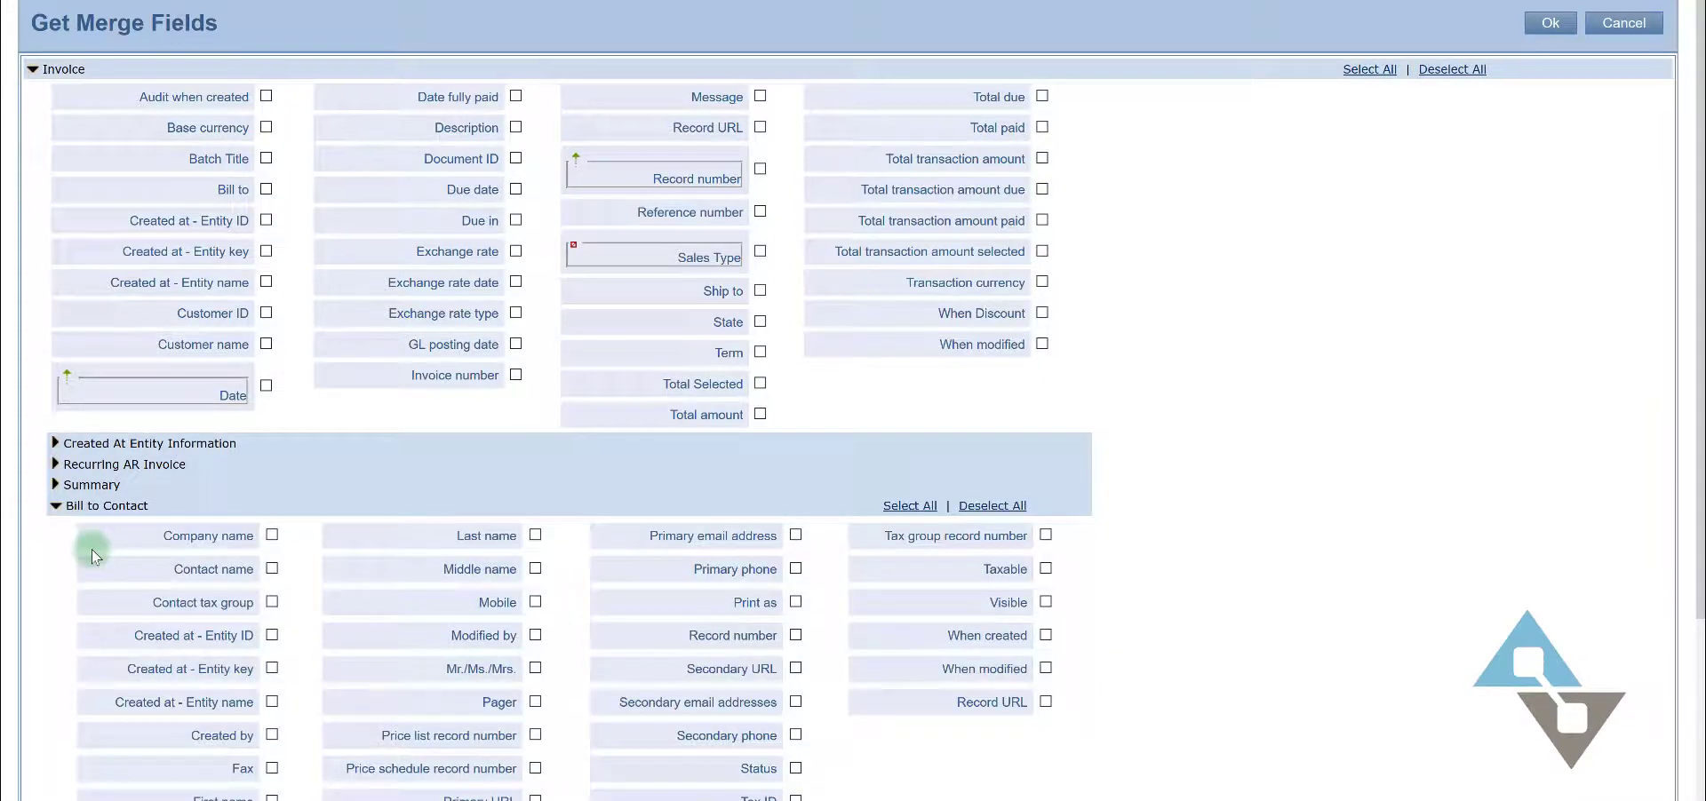
pyautogui.scroll(-3, 93, 549)
pyautogui.click(78, 613)
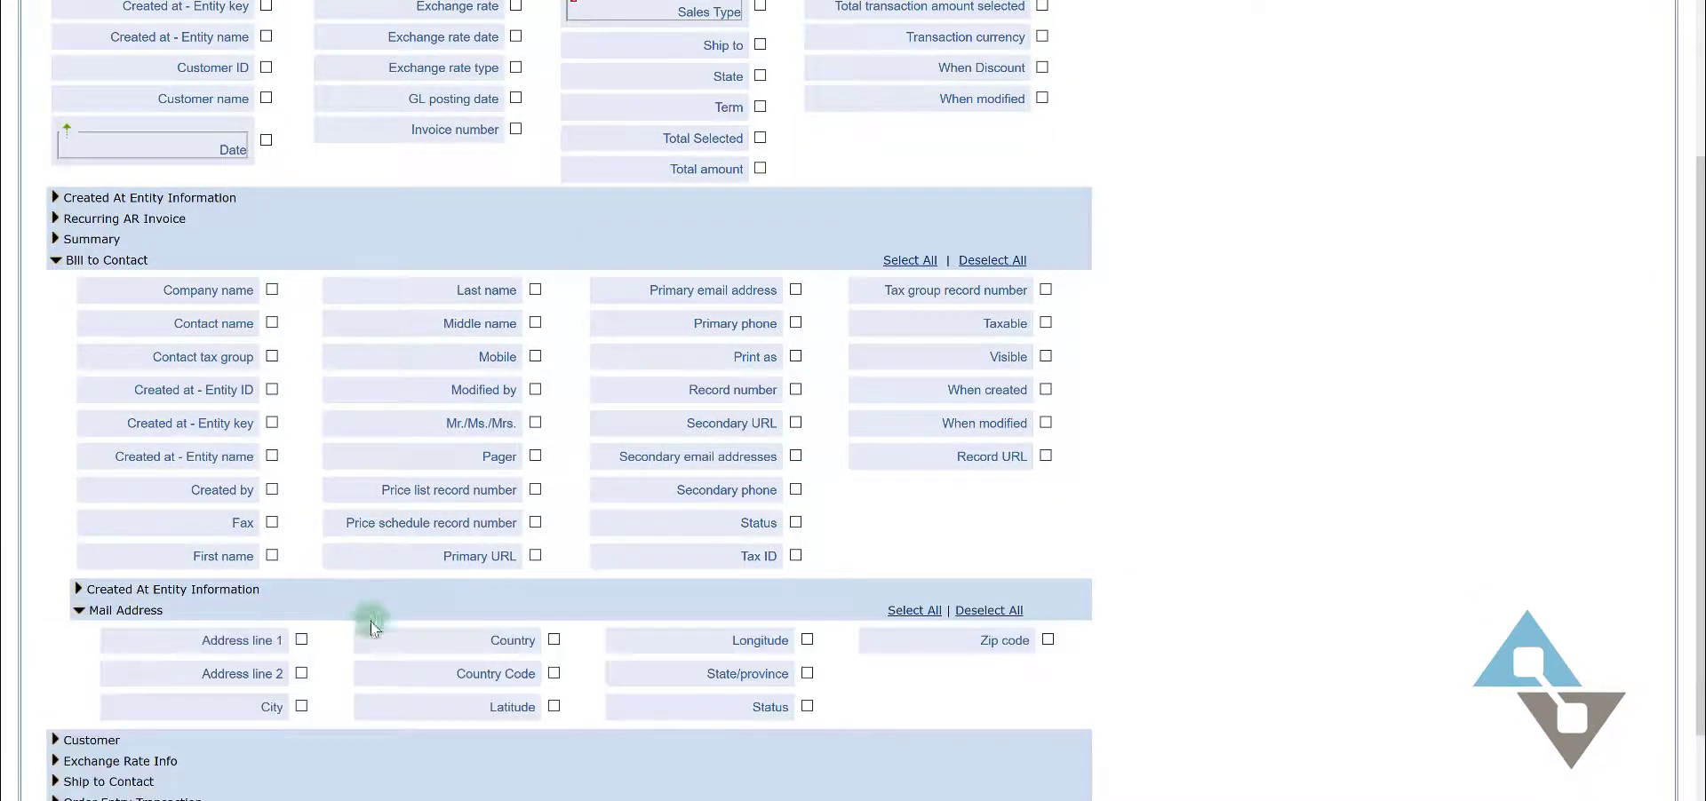
pyautogui.click(807, 673)
pyautogui.scroll(3, 1306, 670)
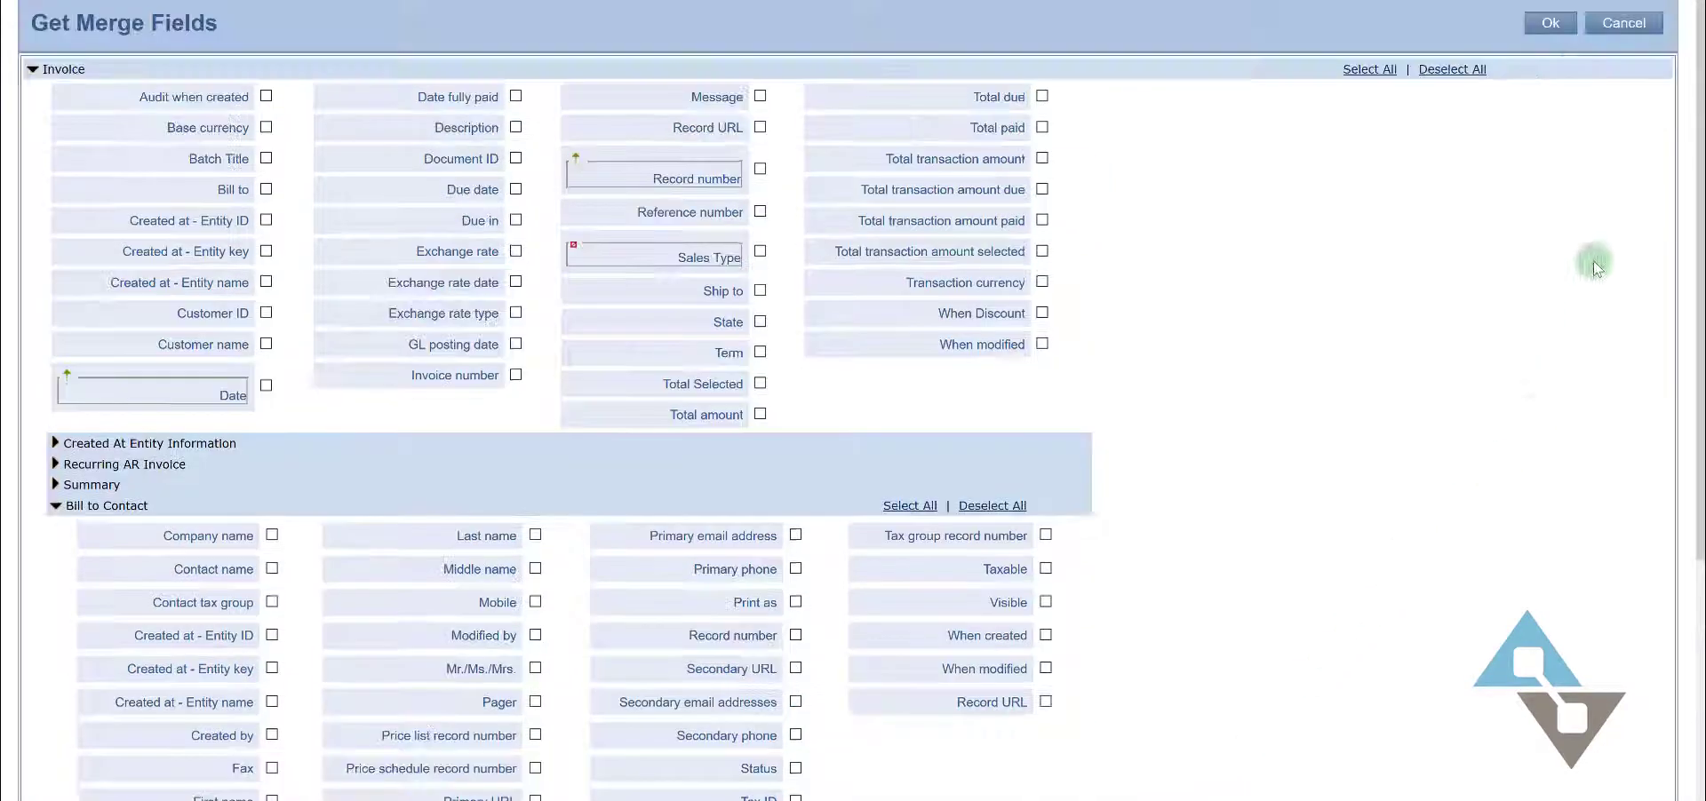
pyautogui.click(1550, 24)
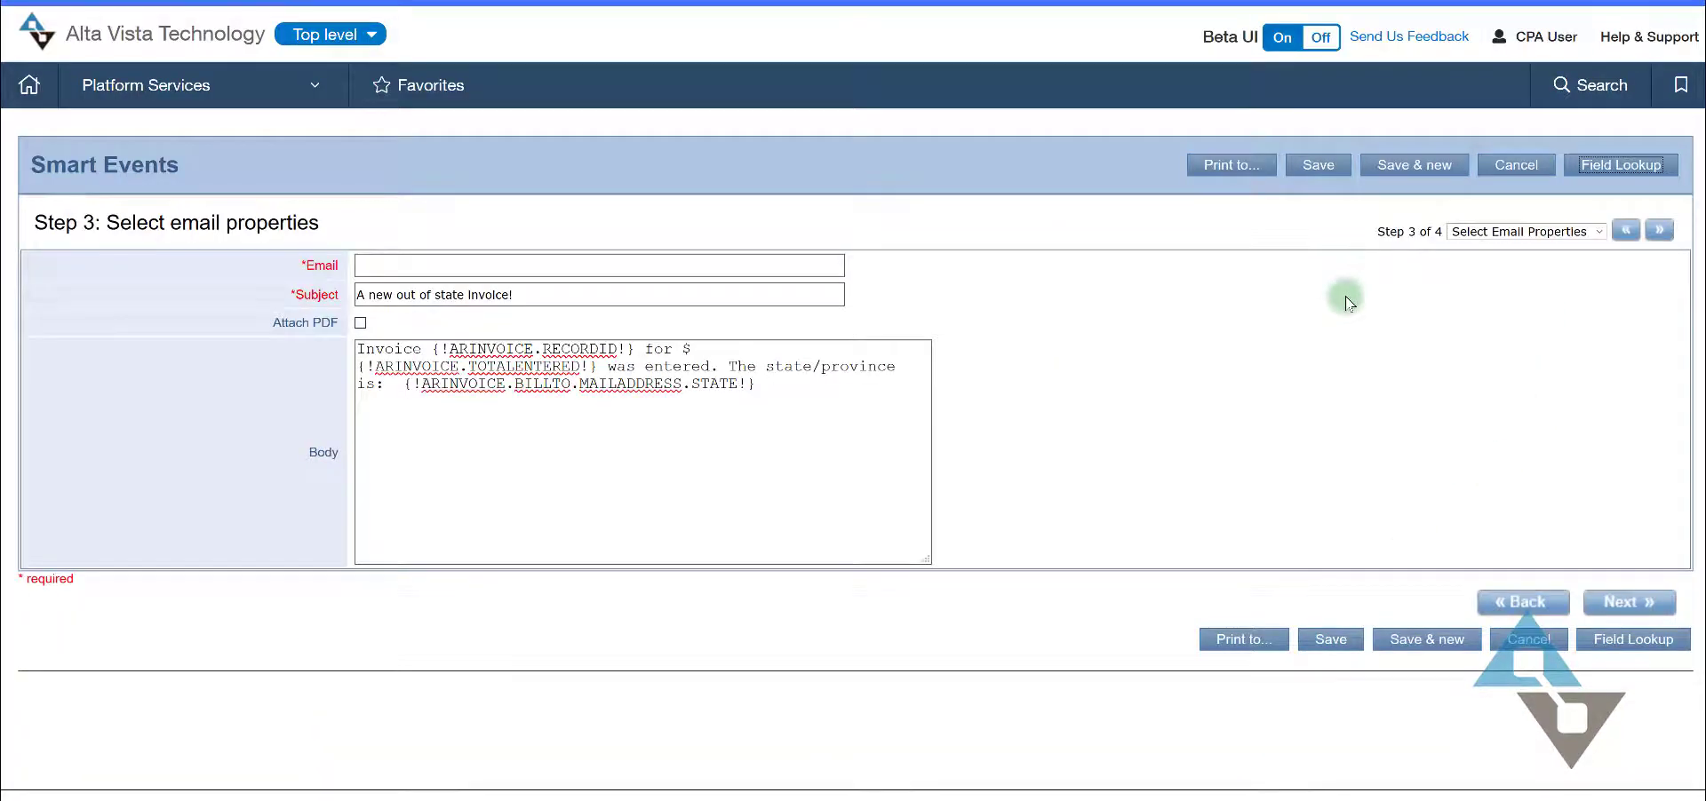
pyautogui.click(807, 382)
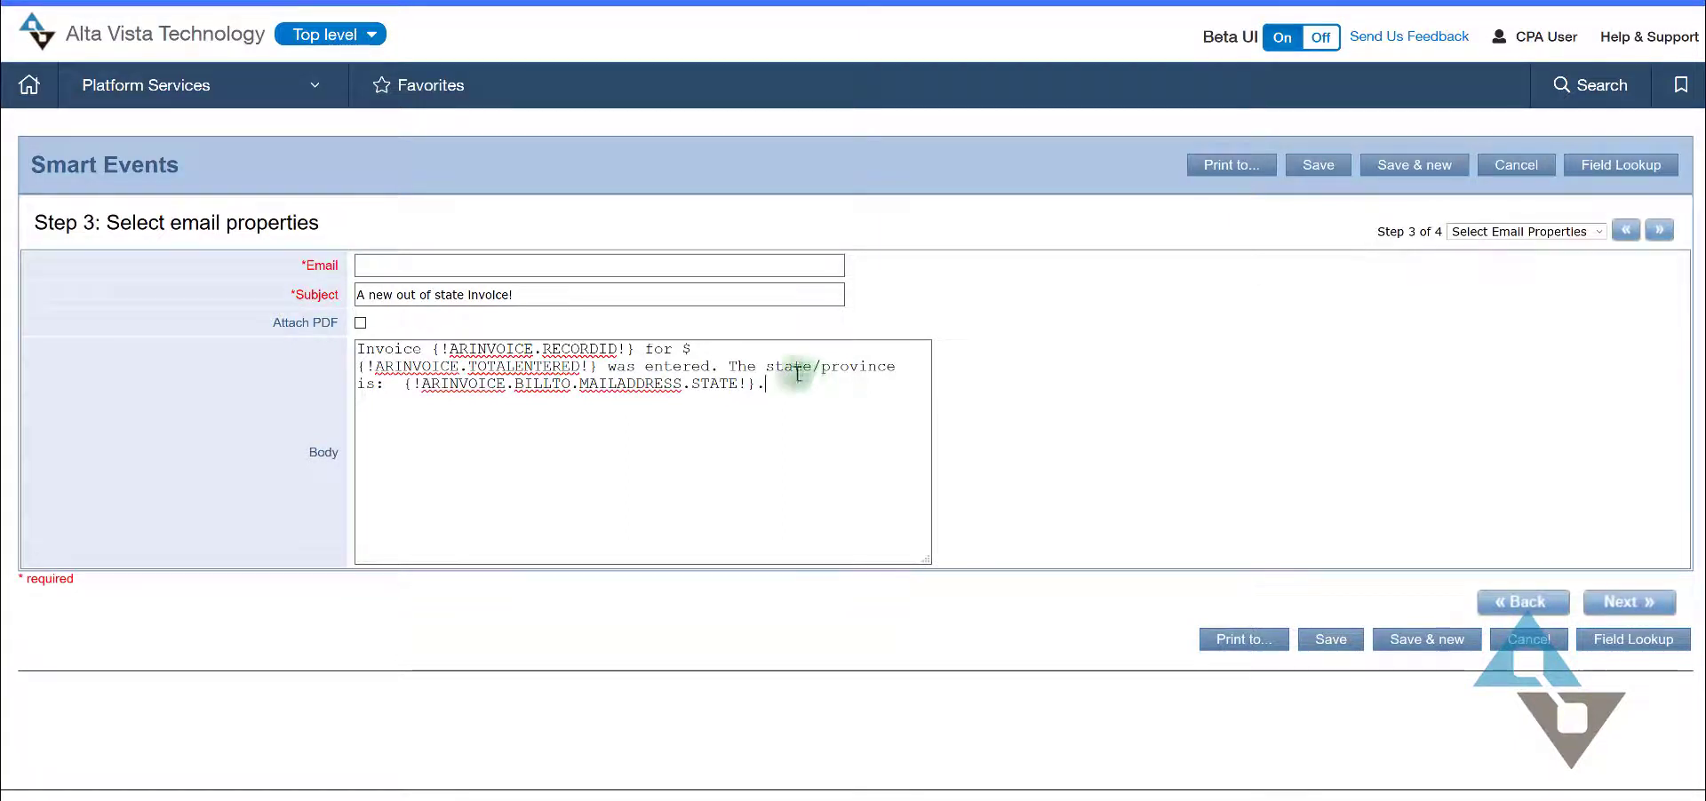
pyautogui.click(411, 266)
# Step: On the deployment step, enter OUTOFSTATEINVOICE as the Smart Link ID, leaving status Active
pyautogui.click(1657, 230)
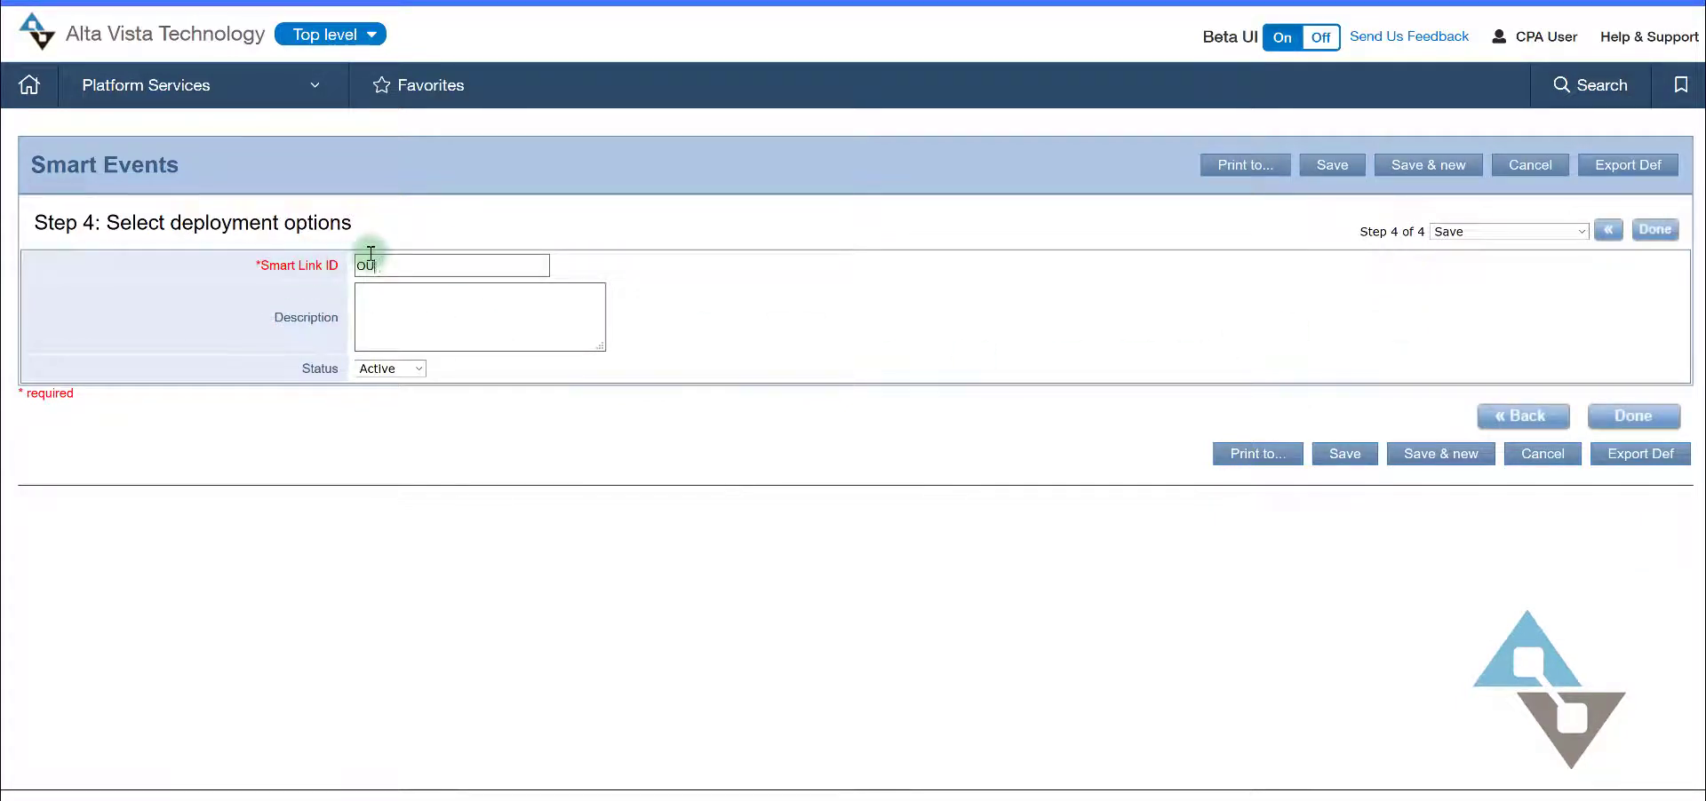
pyautogui.write('OFSTATEI')
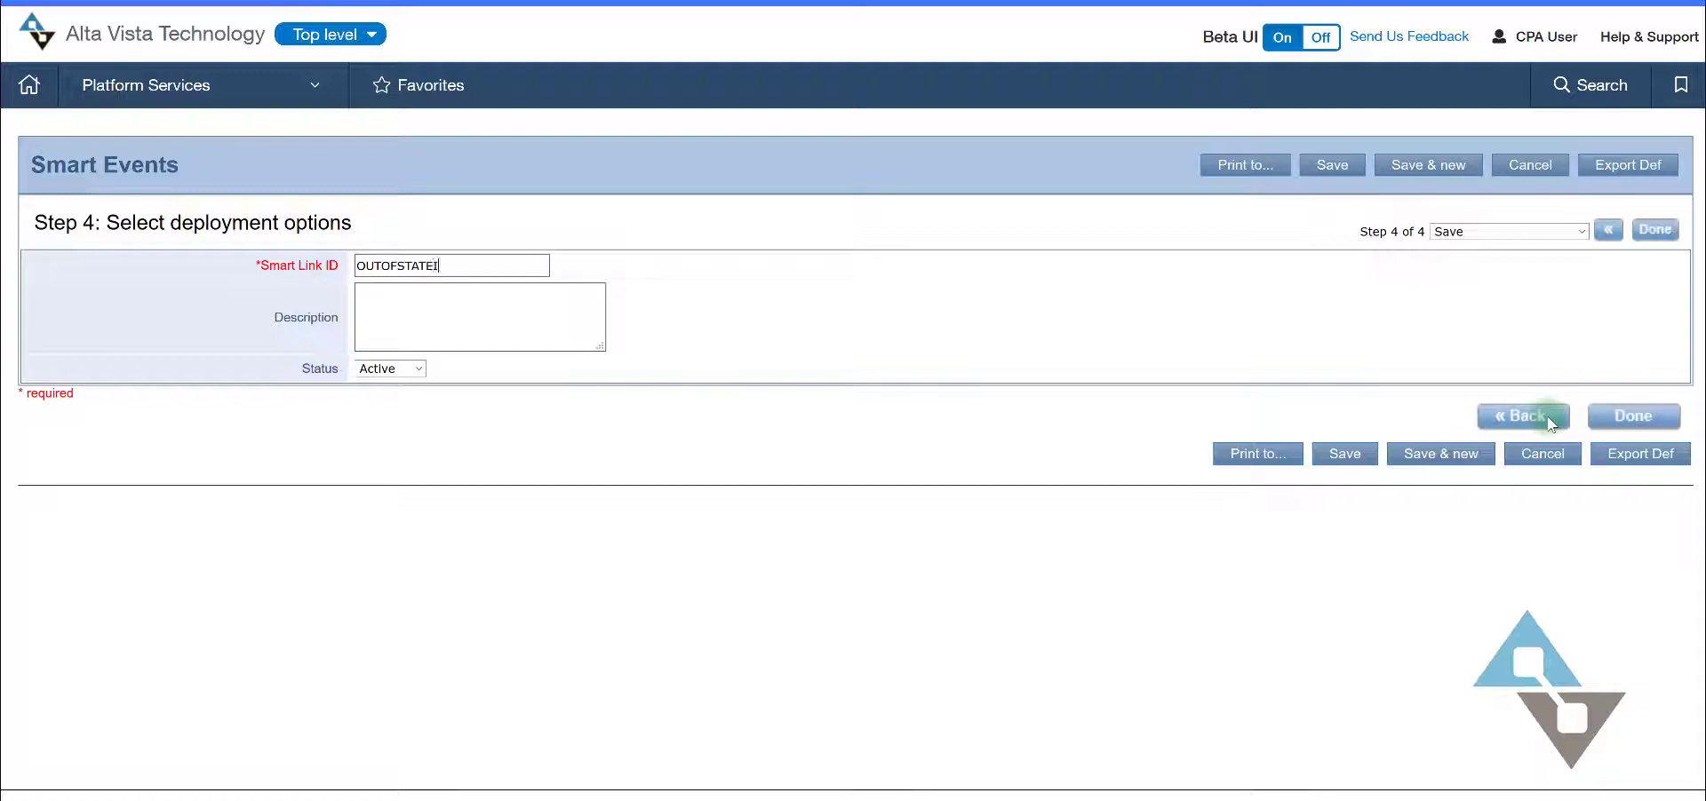
pyautogui.write('NVOICE')
# Step: Reload the page and start a new invoice from Accounts Receivable > Invoices
pyautogui.rightClick(270, 1)
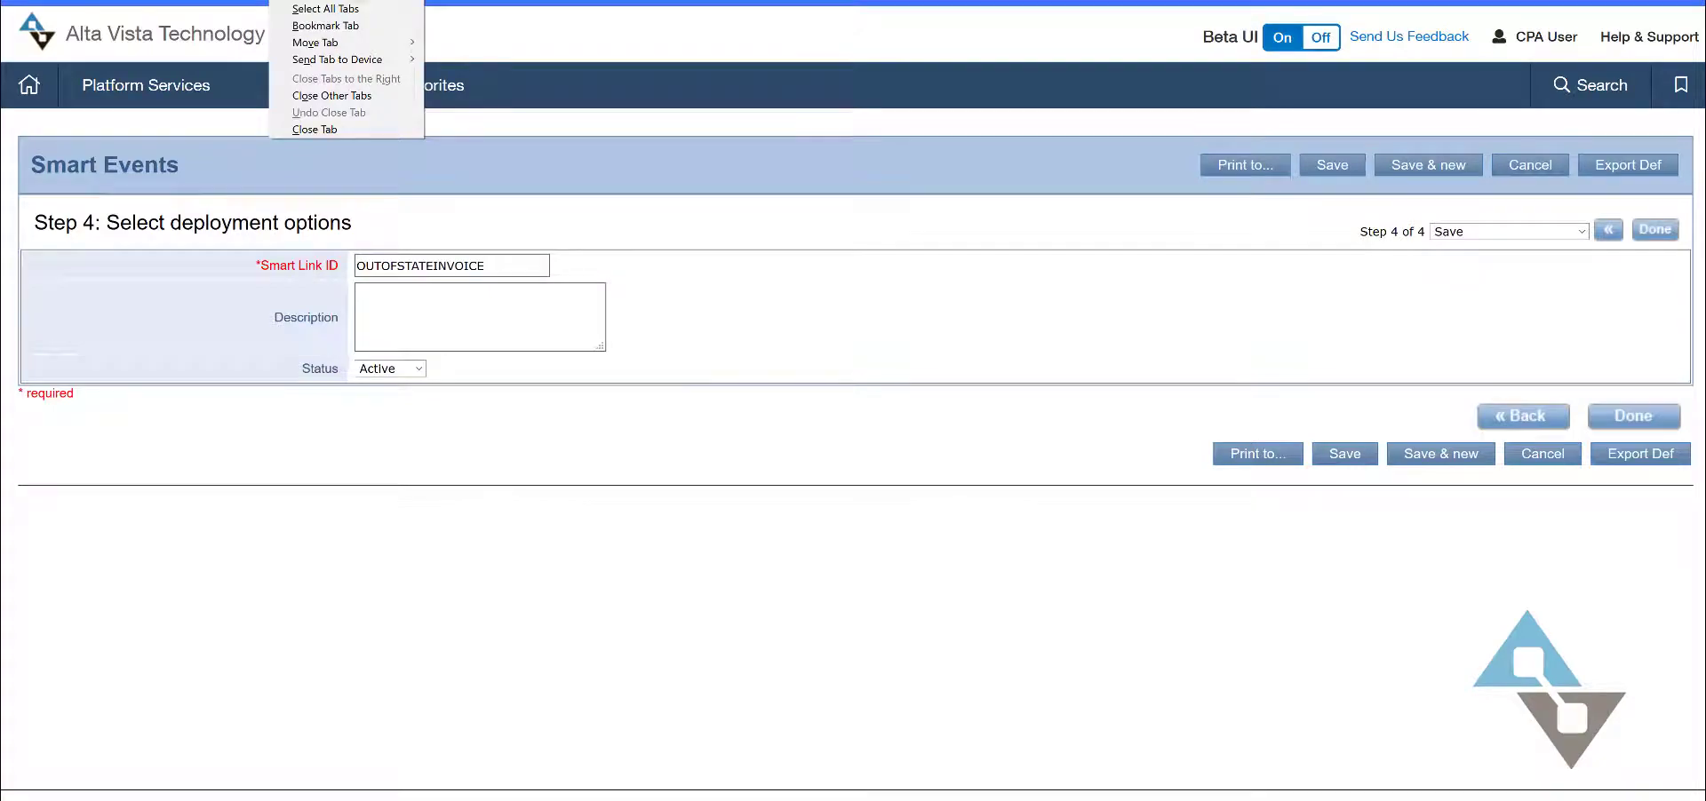
pyautogui.press('F5')
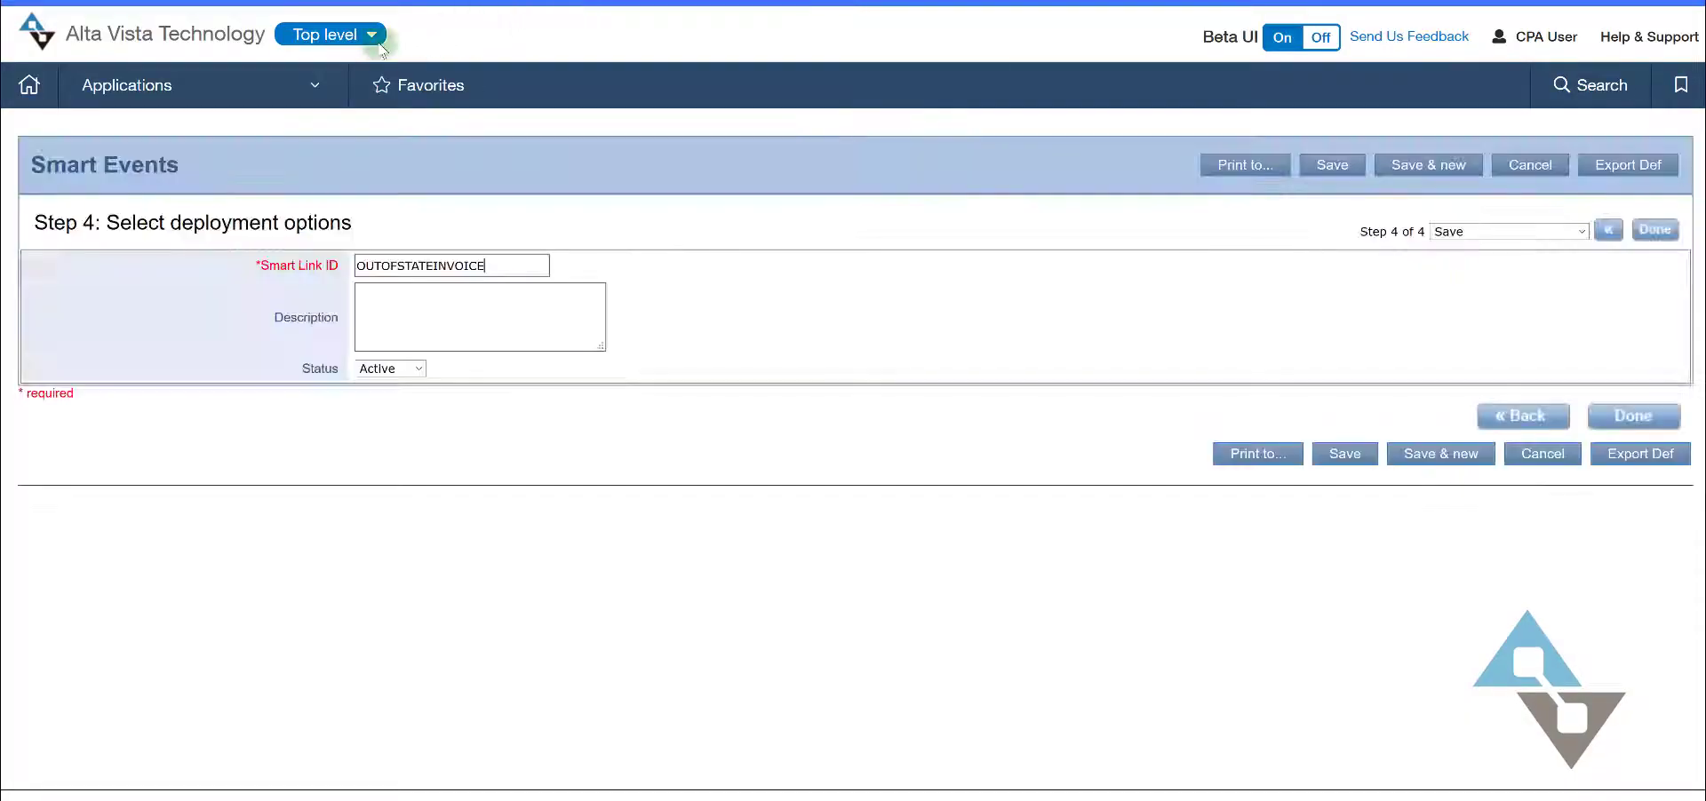
pyautogui.click(300, 87)
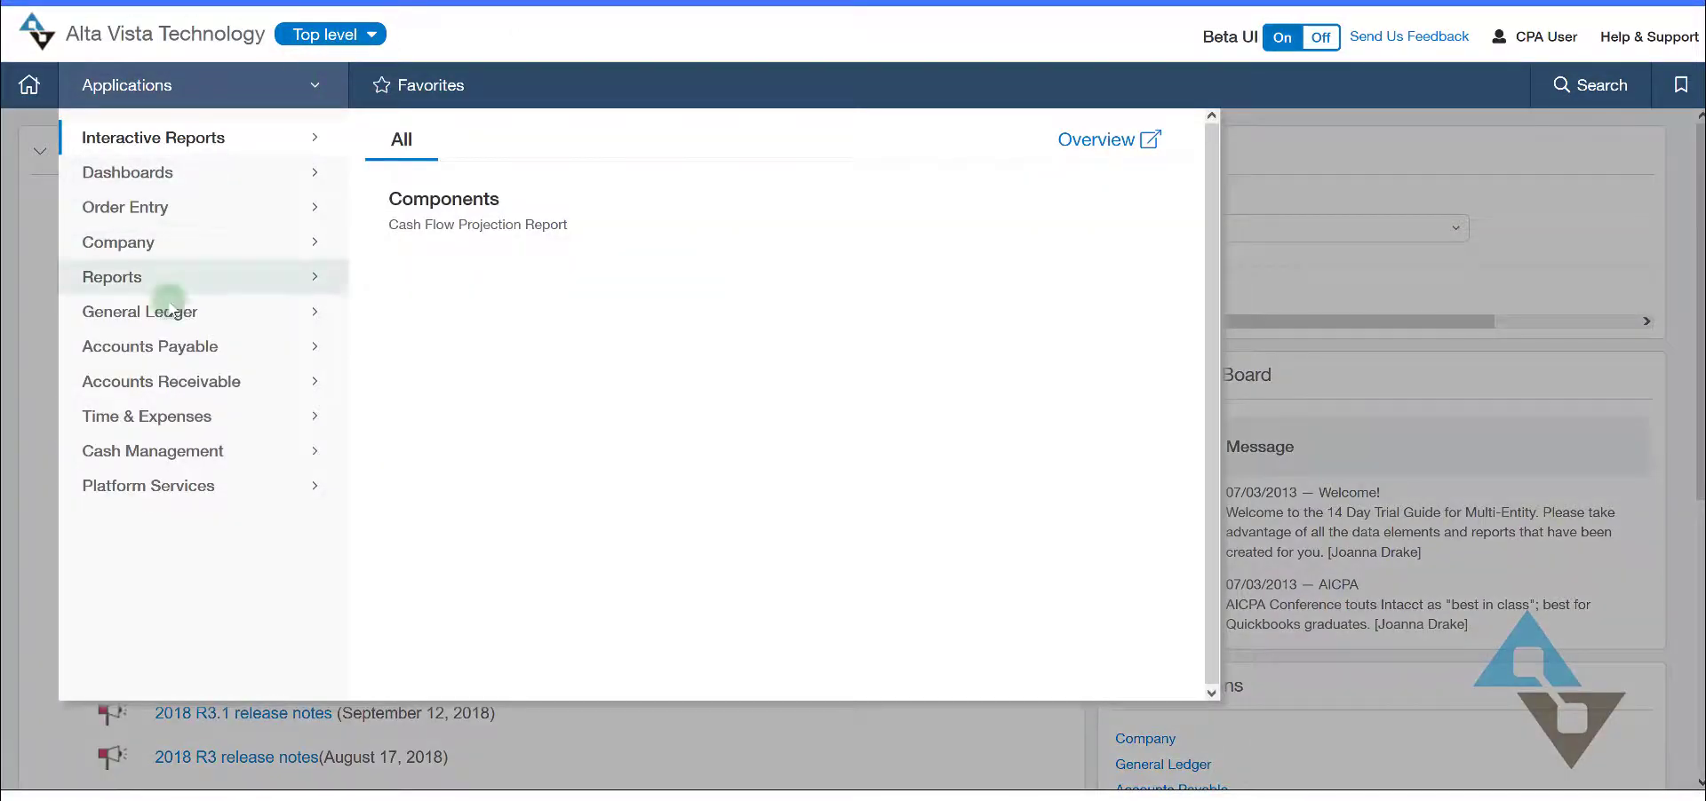
pyautogui.click(190, 381)
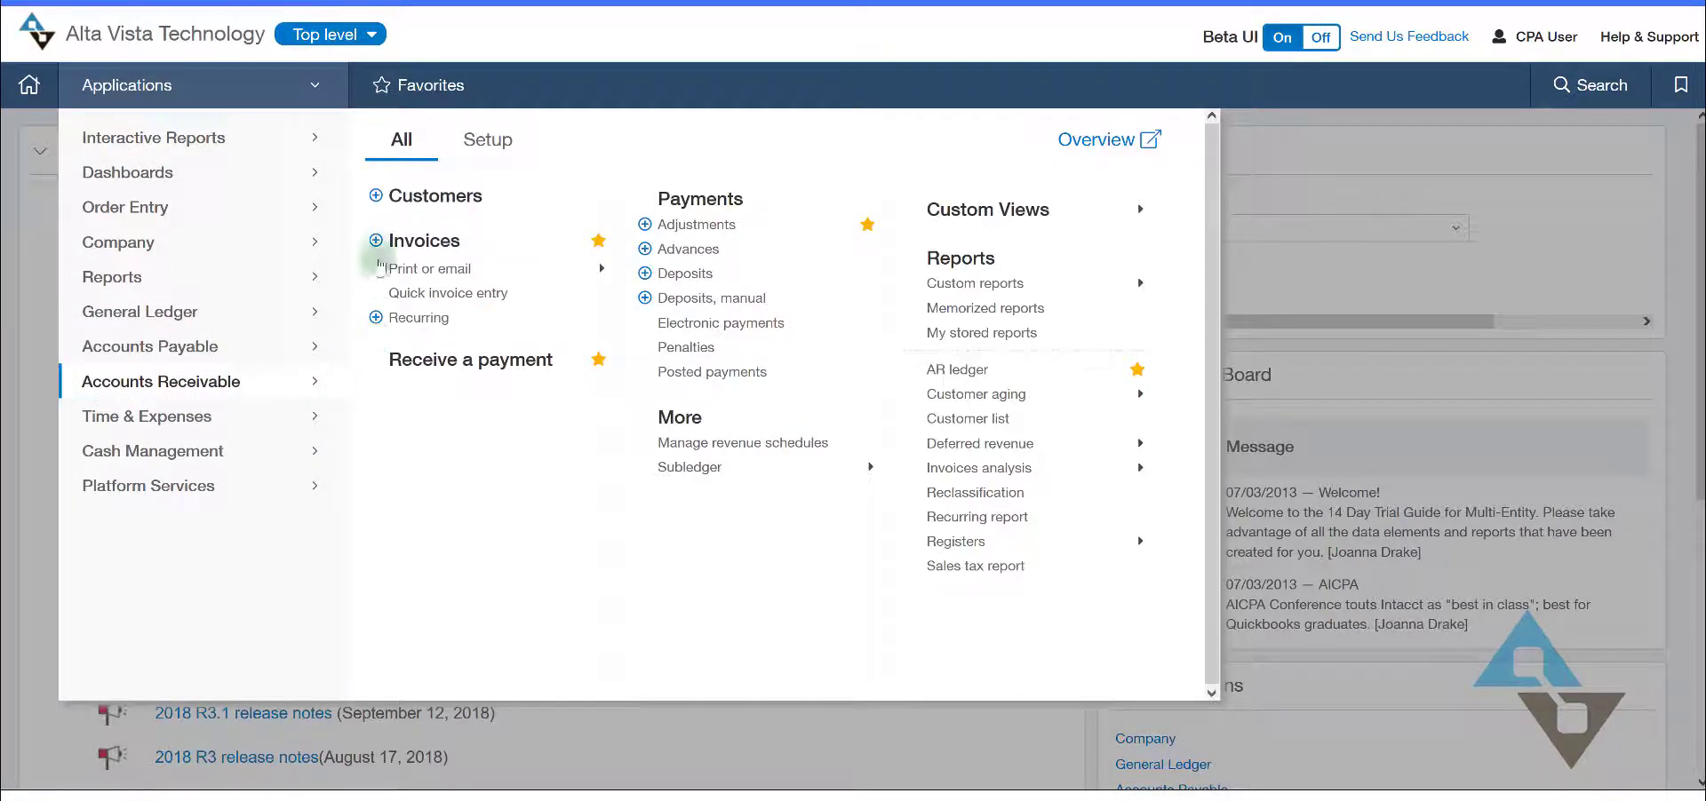
pyautogui.click(375, 242)
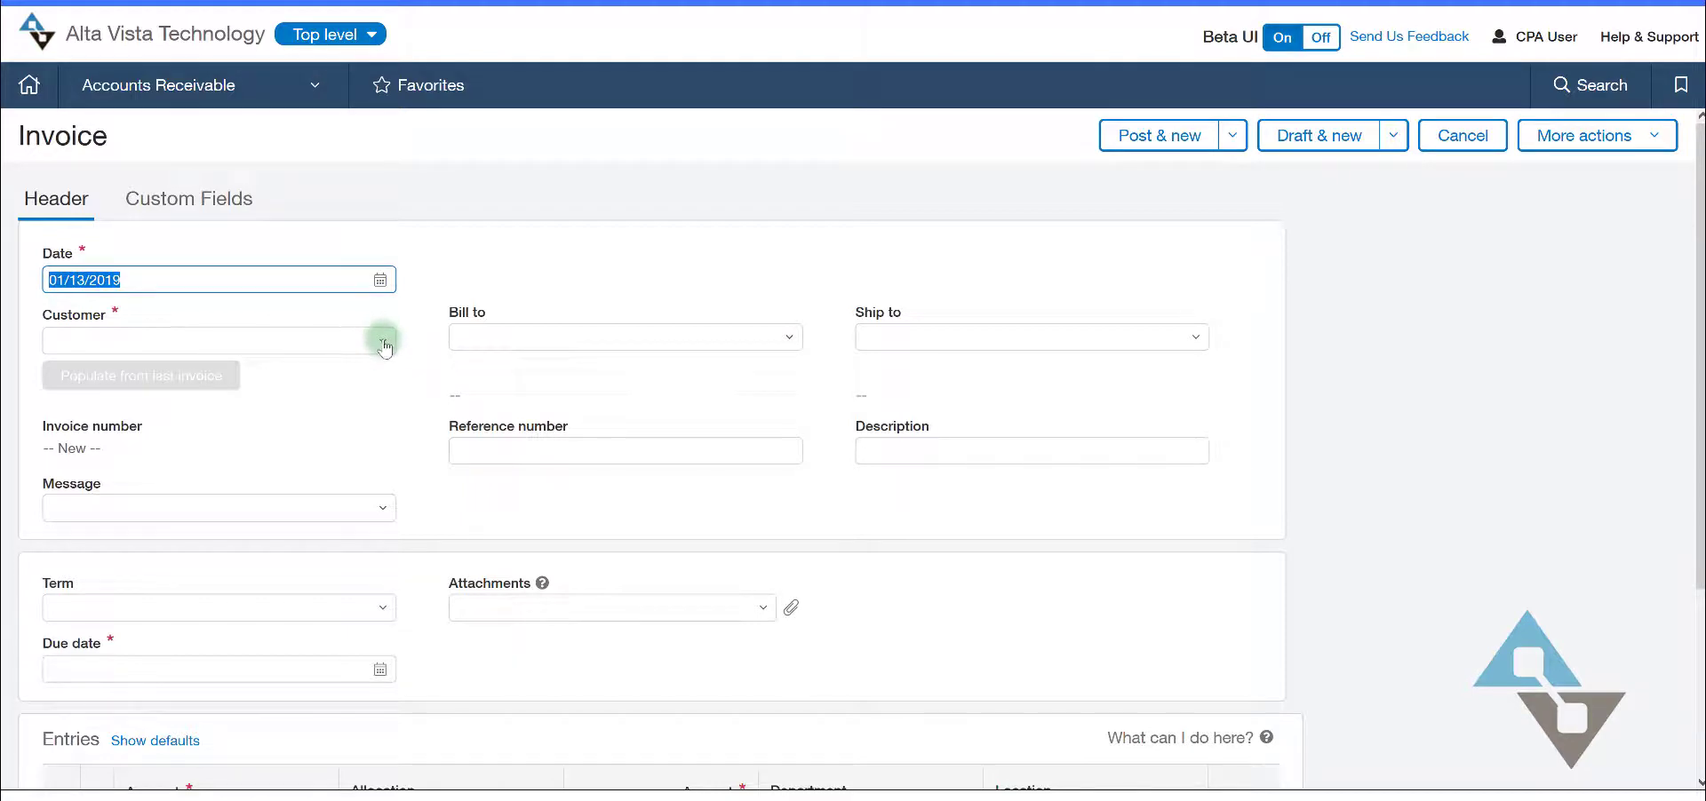
# Step: Bill the invoice to Sun Microsystems - EBC, populate it from the last invoice, and post it
pyautogui.click(383, 341)
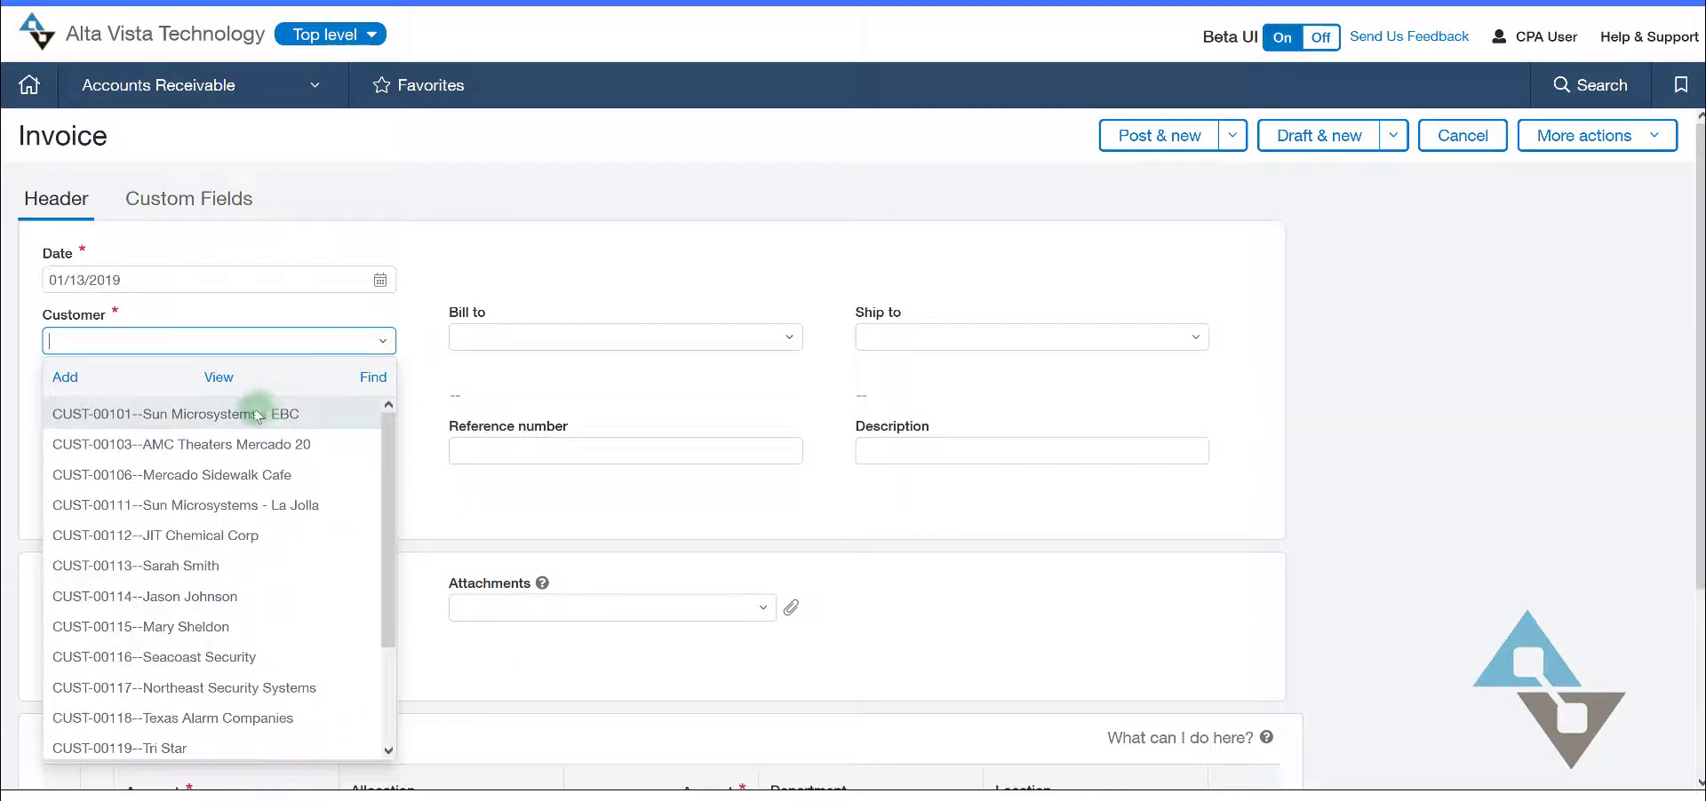
pyautogui.click(235, 414)
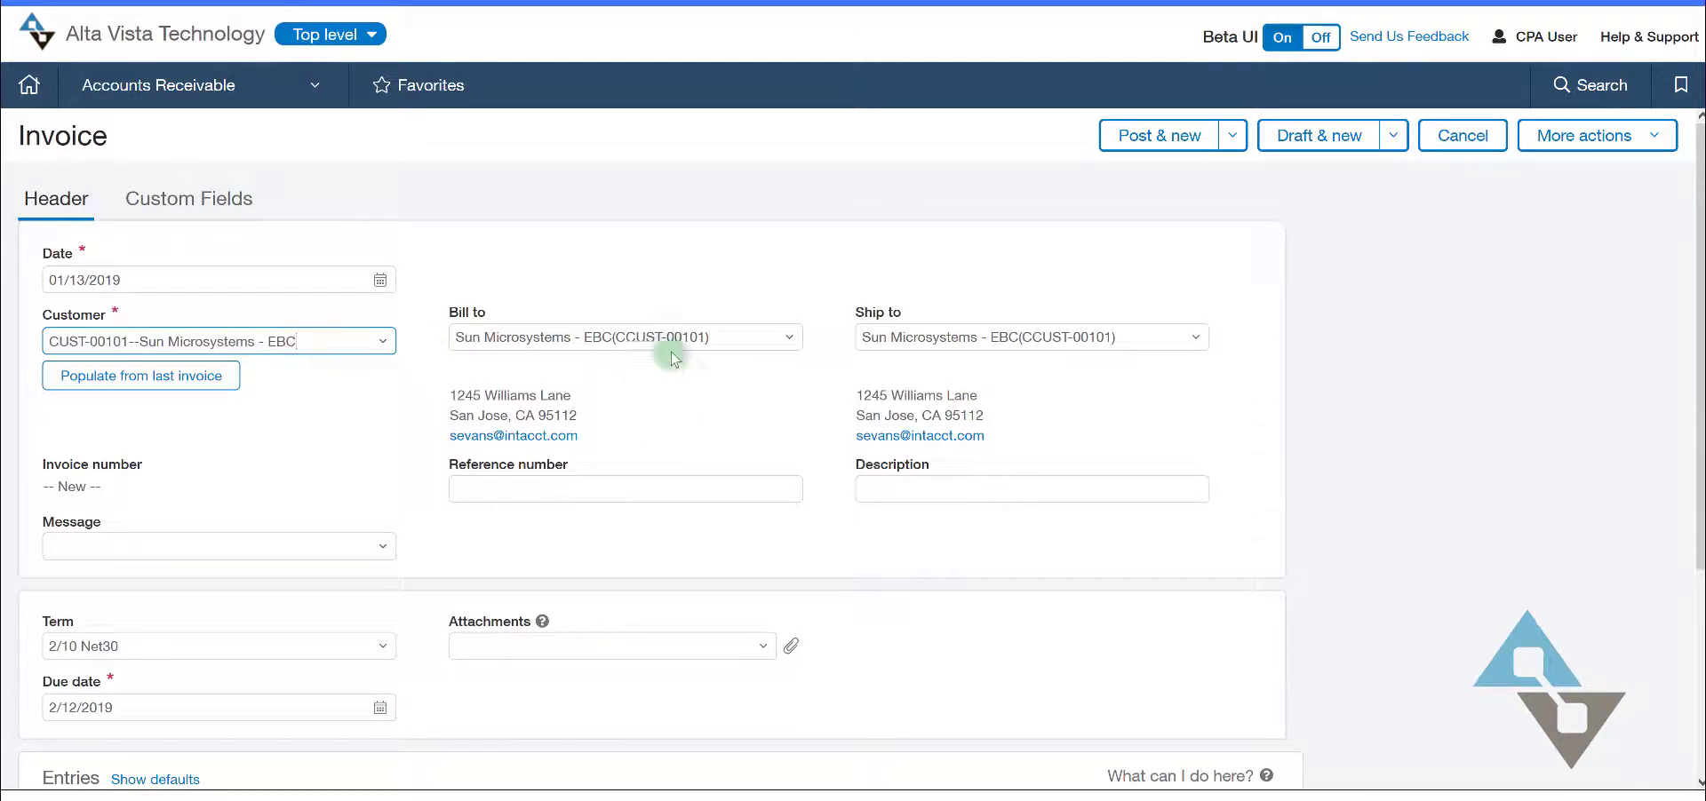
pyautogui.click(133, 384)
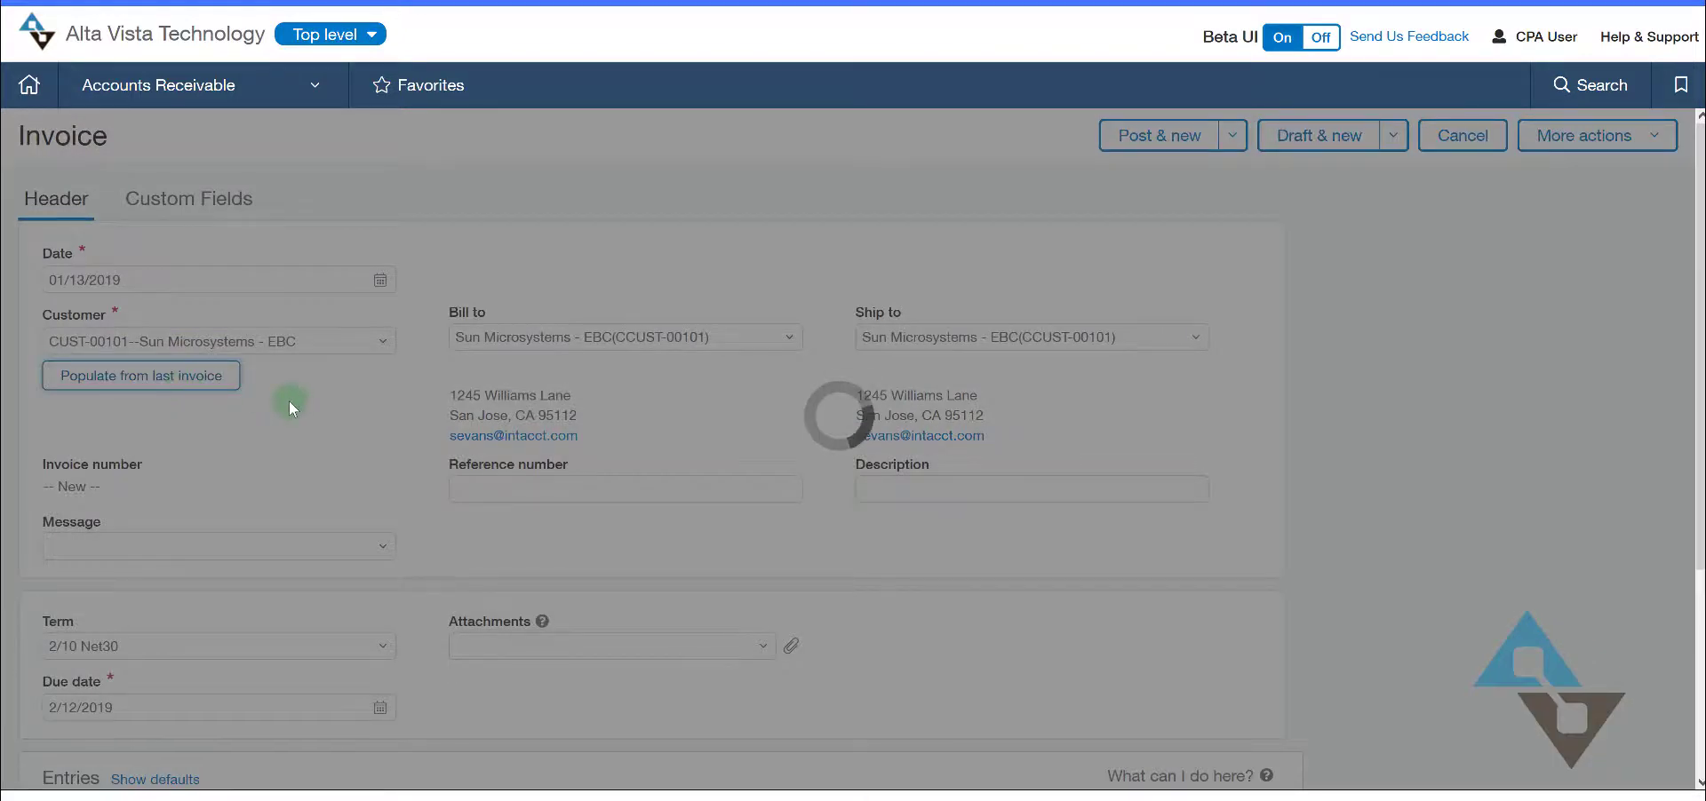
pyautogui.scroll(-2, 313, 418)
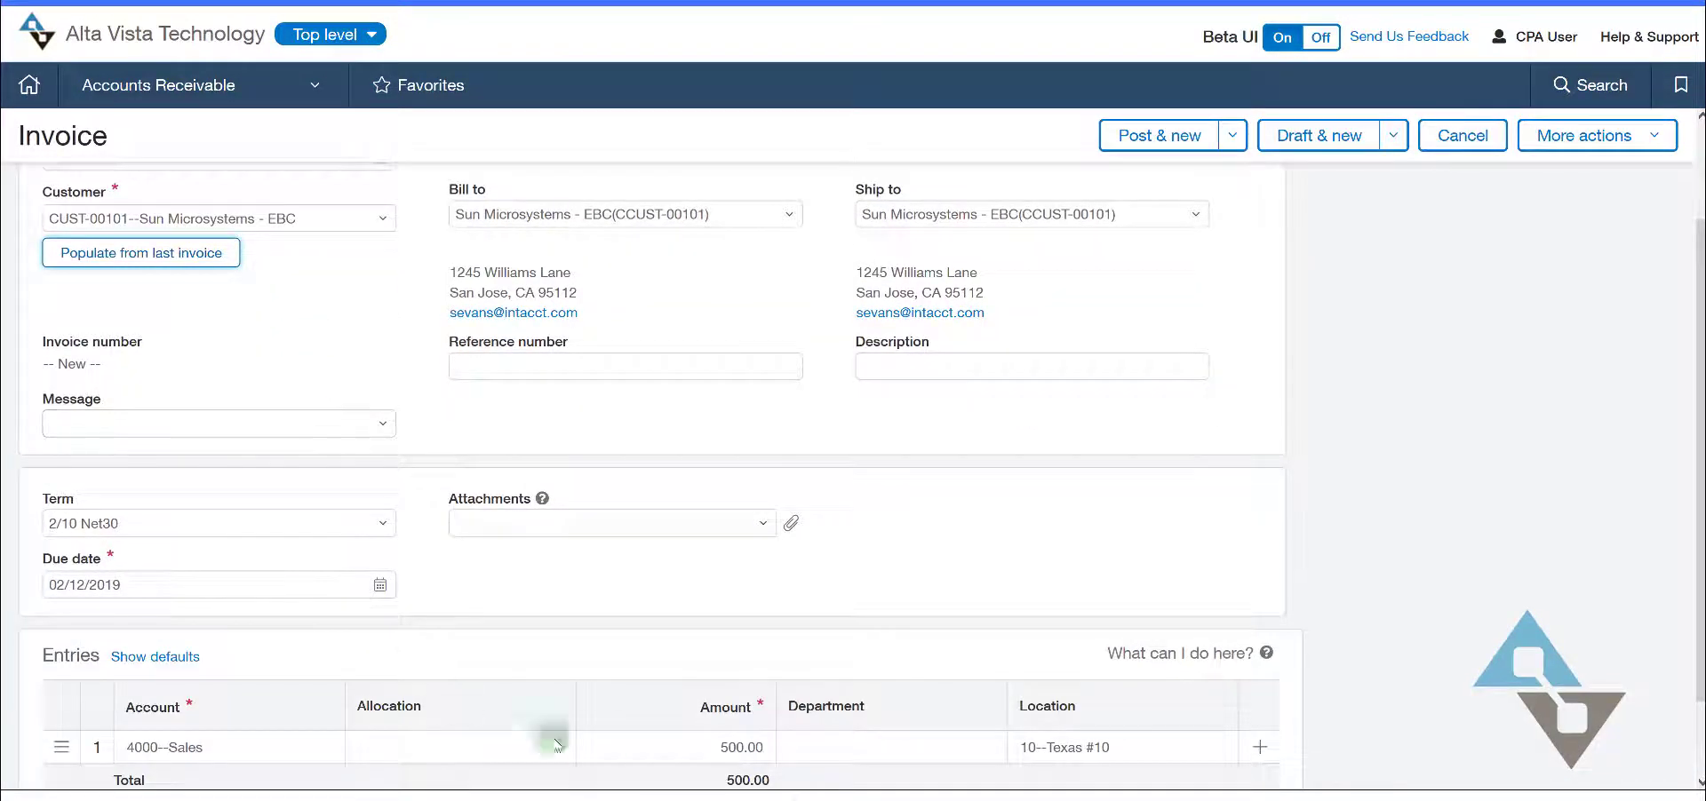
pyautogui.scroll(2, 800, 597)
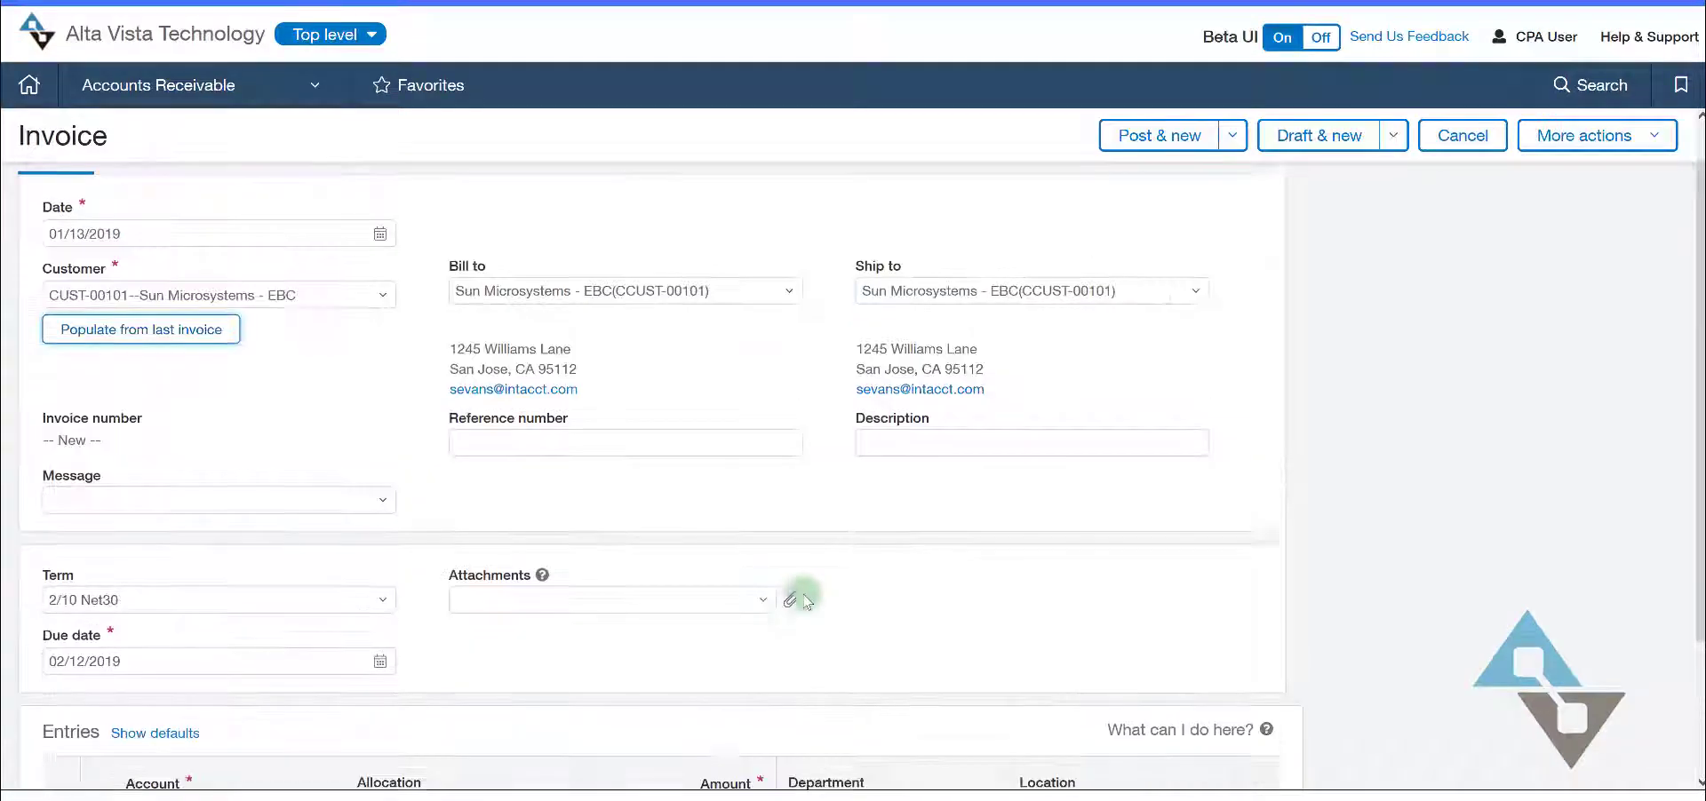
pyautogui.click(1224, 137)
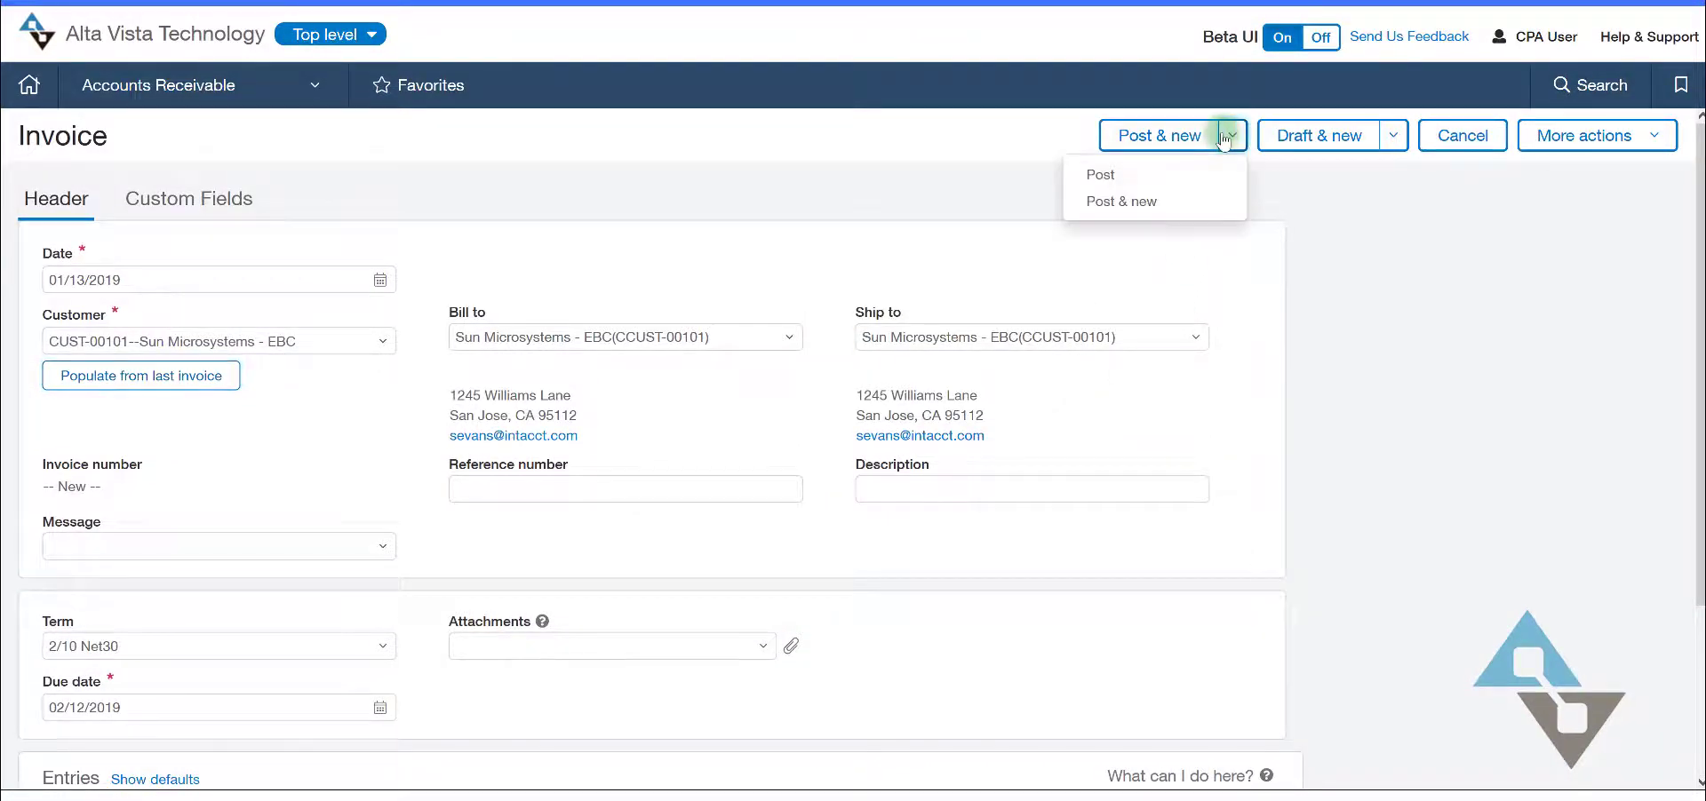
pyautogui.click(1093, 171)
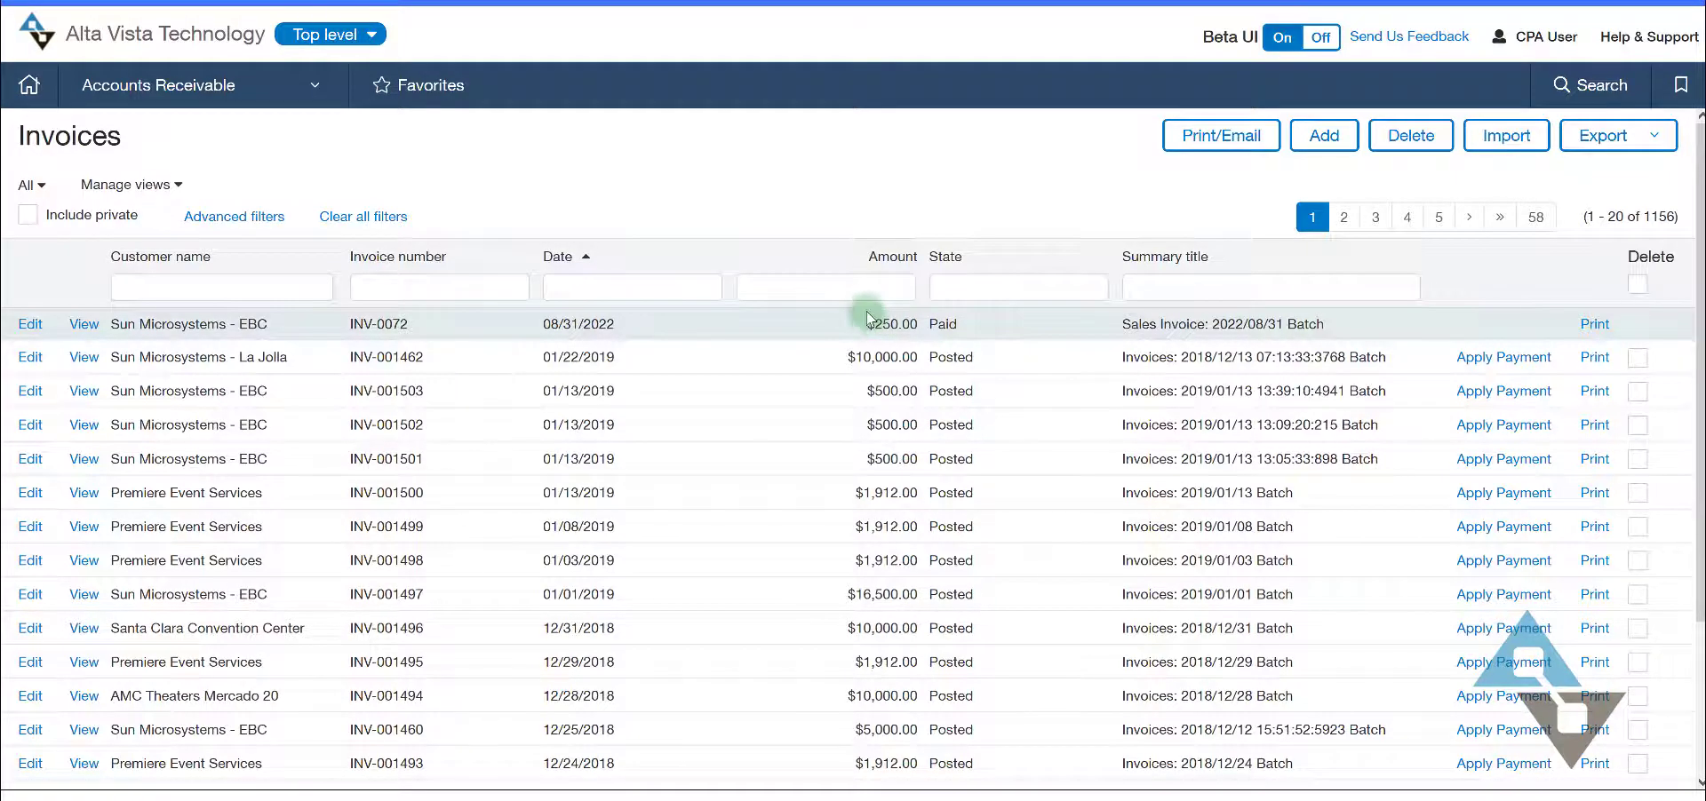
# Step: Switch to Outlook to view the 'Look! An out of state invoice!' alert email
pyautogui.hotkey('alt', 'Tab')
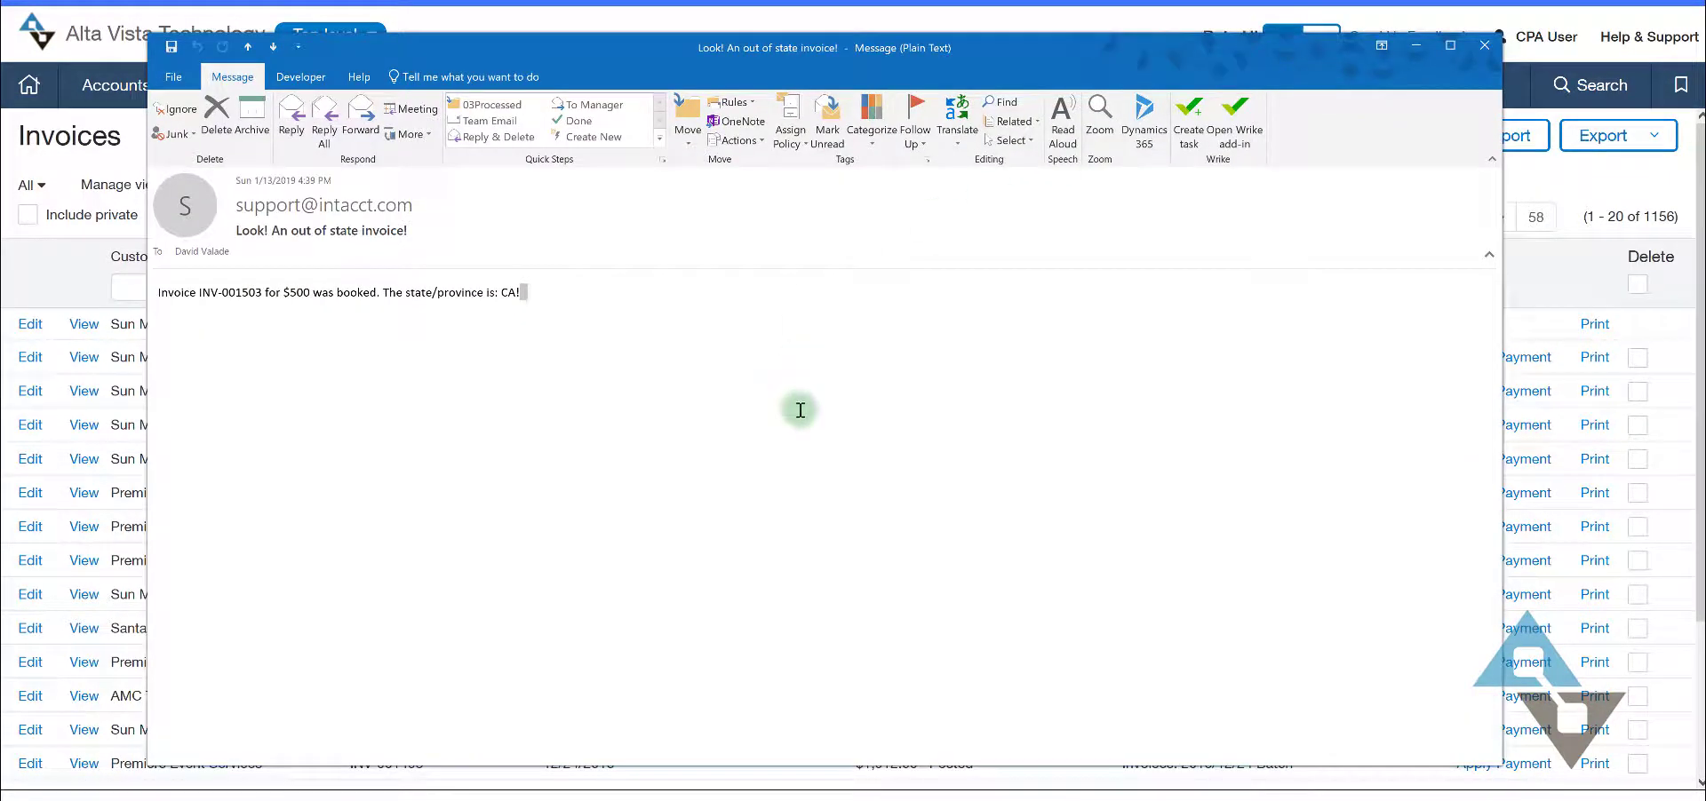